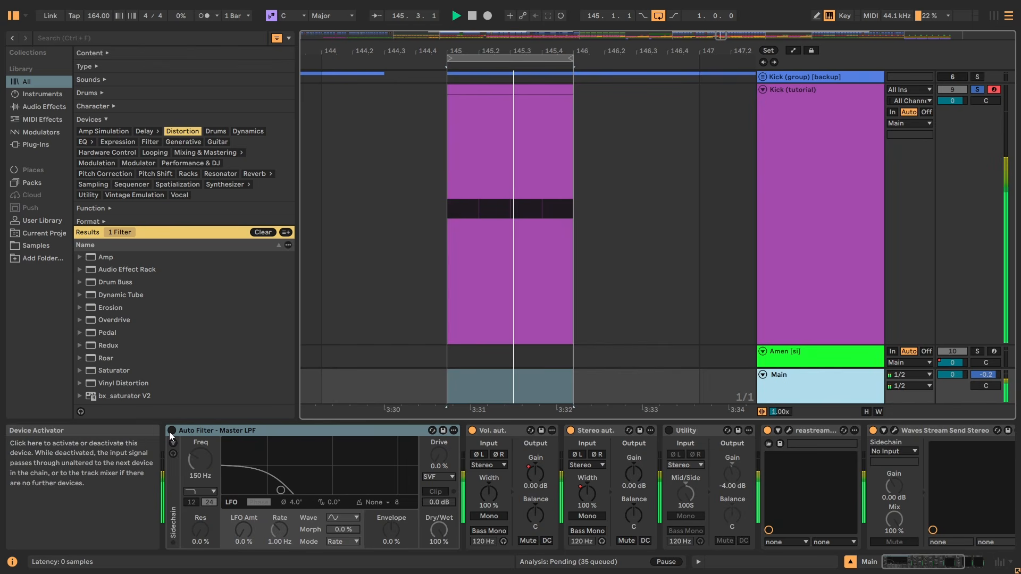
# Switch on the Master LPF Auto Filter and open the notes of the MIDI clip on the Kick (tutorial) track
pyautogui.click(171, 430)
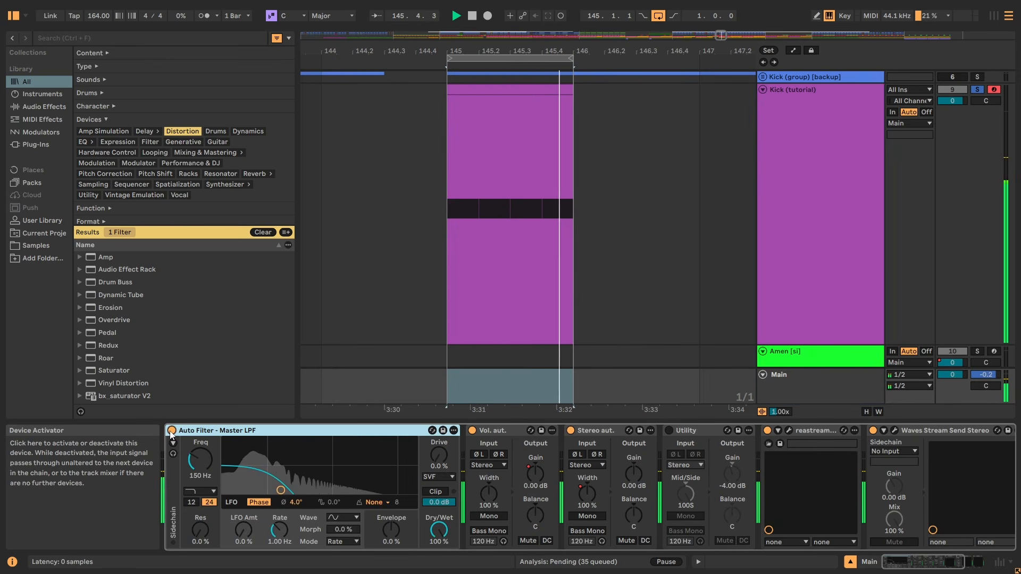
pyautogui.click(550, 137)
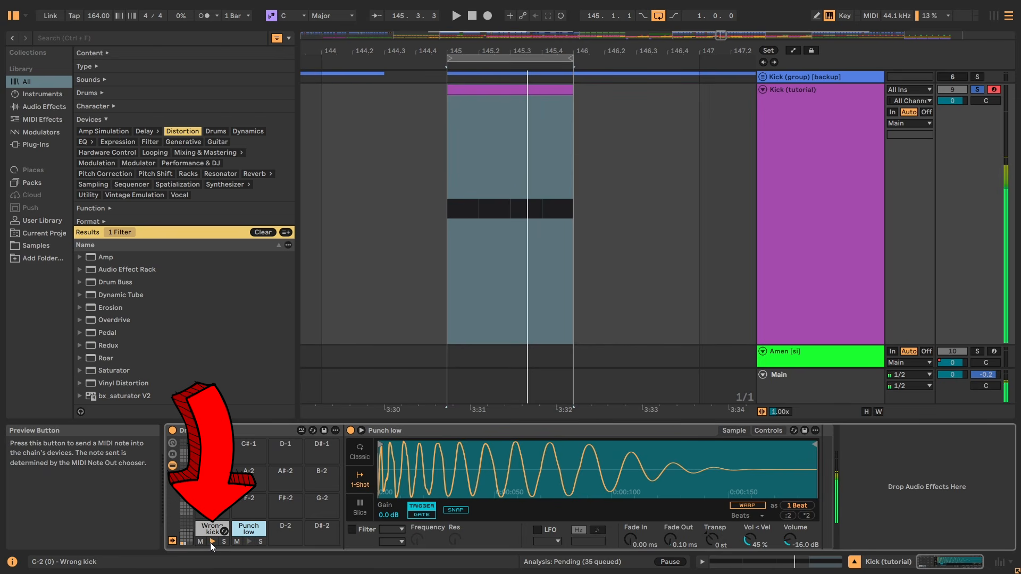
pyautogui.doubleClick(457, 215)
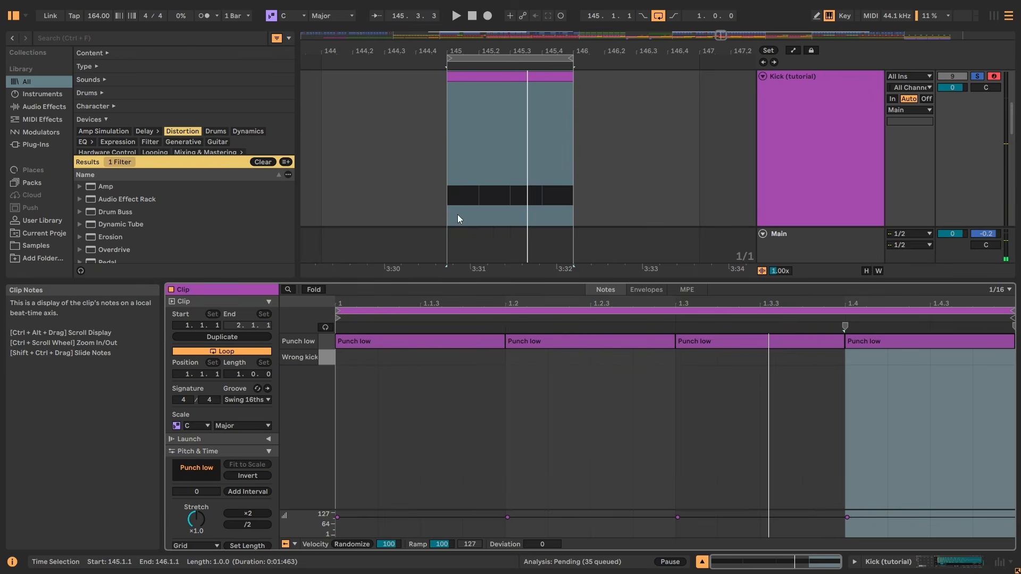
pyautogui.click(411, 377)
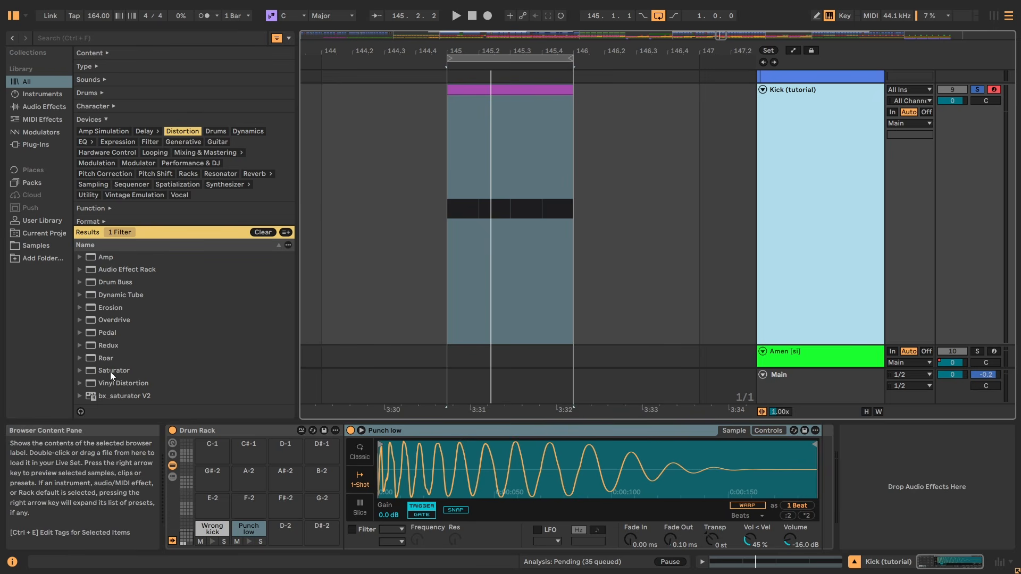
# Add Redux after the Punch low sample with rate 5.81 kHz, 3 bits, jitter 24 %, shape 2.0 % and DC Shift enabled
pyautogui.click(100, 345)
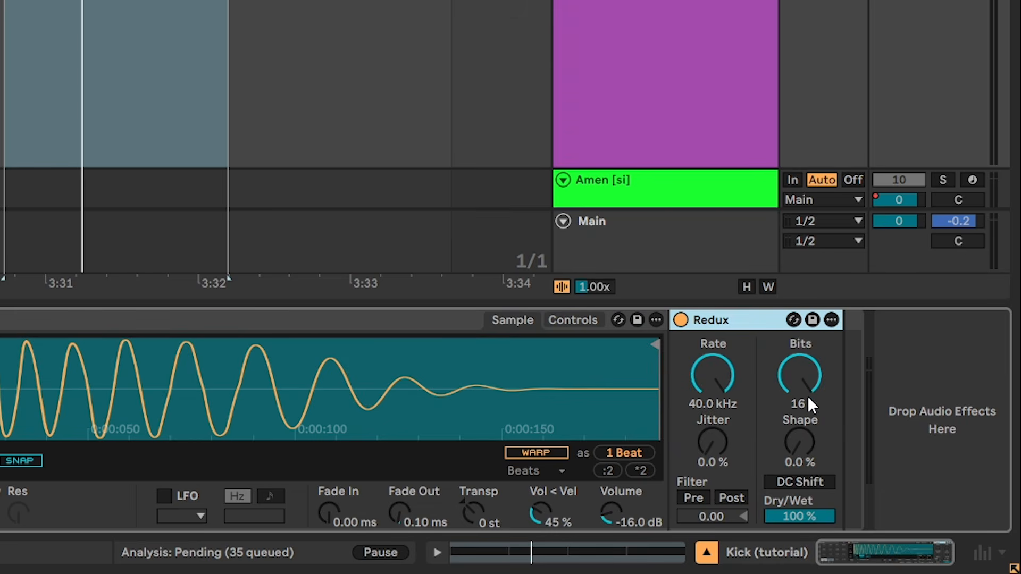
pyautogui.moveTo(899, 471); pyautogui.dragTo(900, 477)
pyautogui.moveTo(803, 379); pyautogui.dragTo(803, 411)
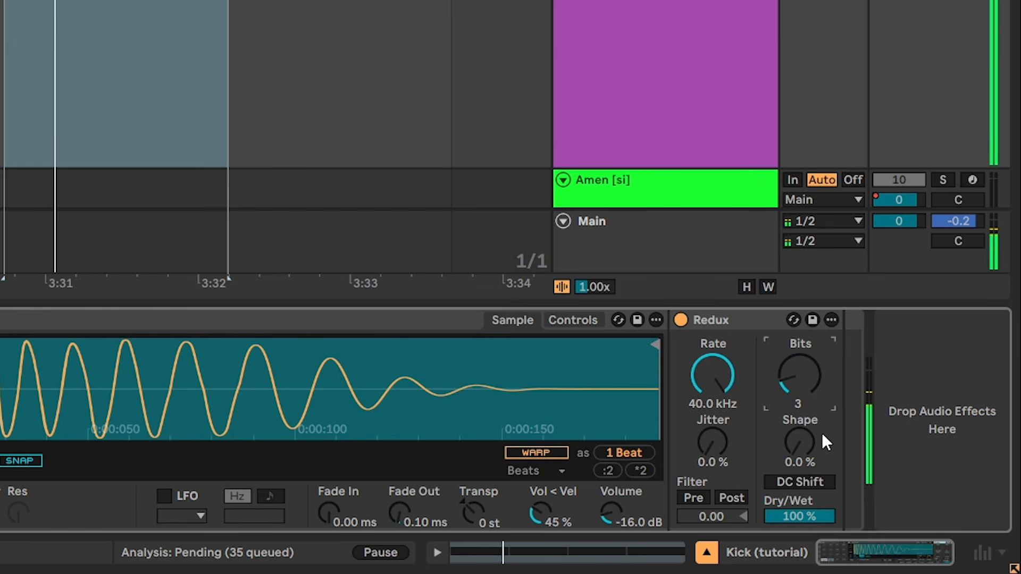
pyautogui.click(805, 479)
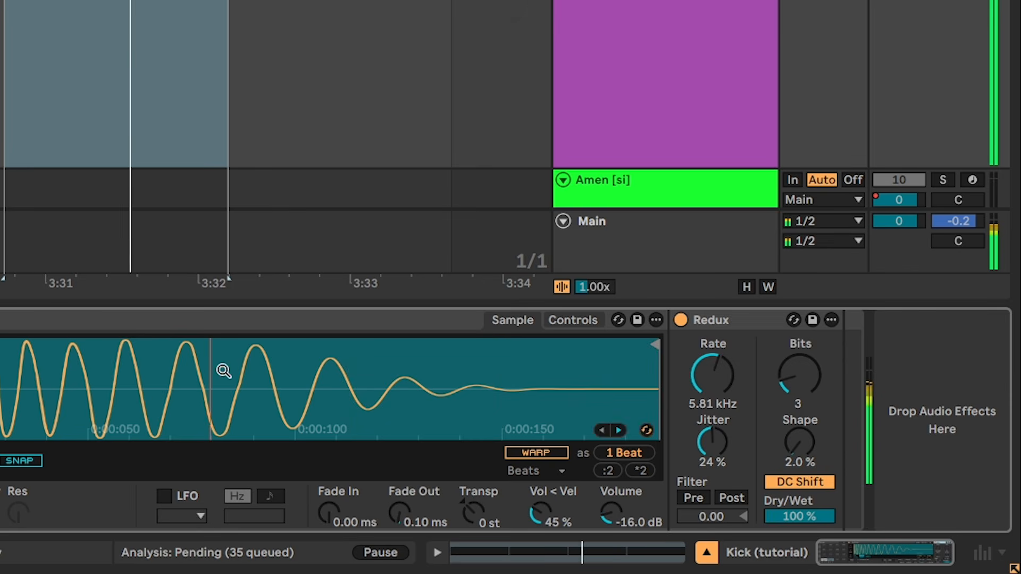
# Add Drum Buss after Redux, raise its drive to 86 %, and try the distortion types, settling on Medium
pyautogui.moveTo(0, 319); pyautogui.dragTo(665, 432)
pyautogui.moveTo(578, 373)
pyautogui.mouseDown()
pyautogui.moveTo(578, 337)
pyautogui.moveTo(566, 370)
pyautogui.mouseUp()
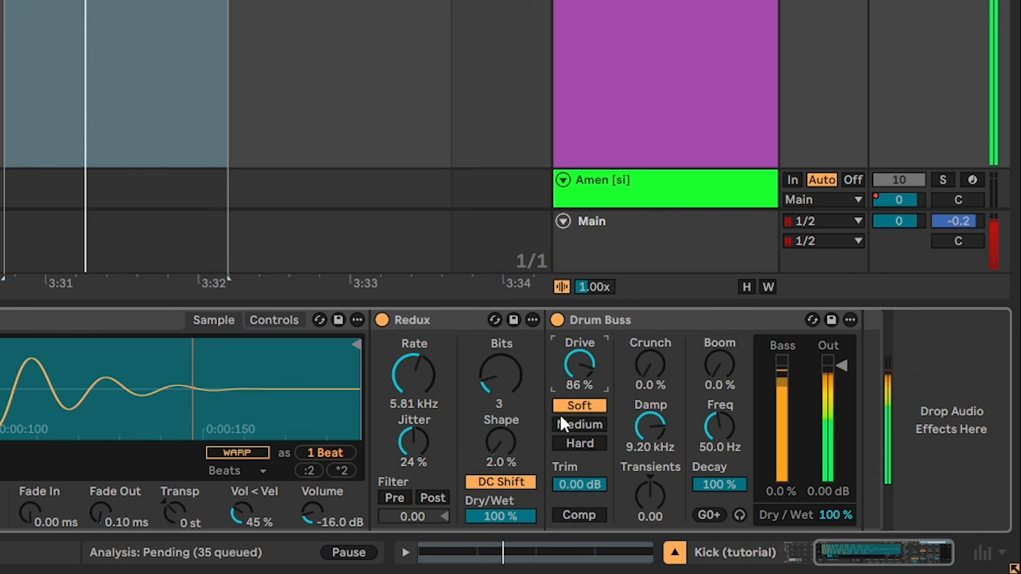
pyautogui.click(599, 419)
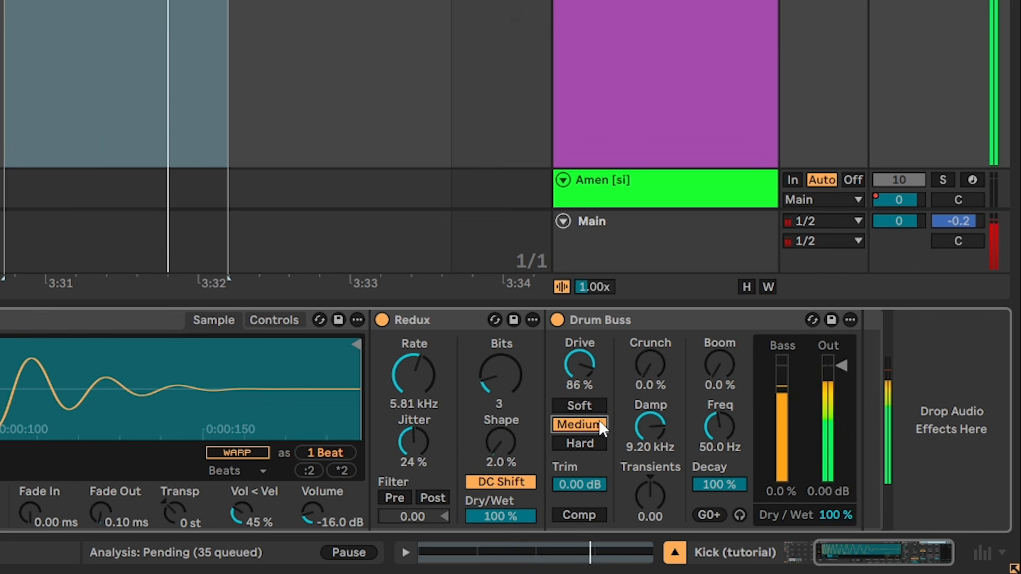
pyautogui.click(590, 441)
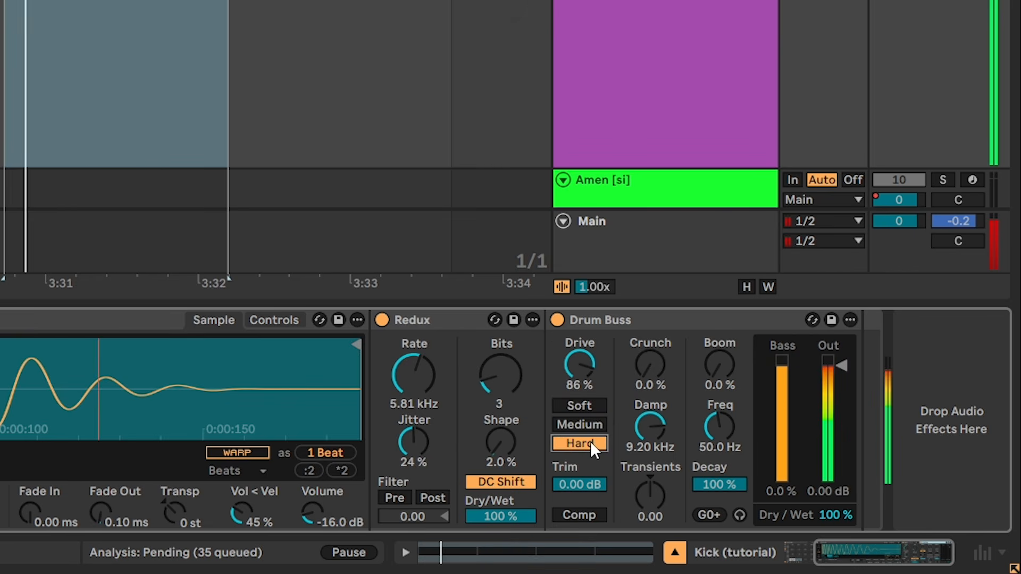
pyautogui.click(584, 424)
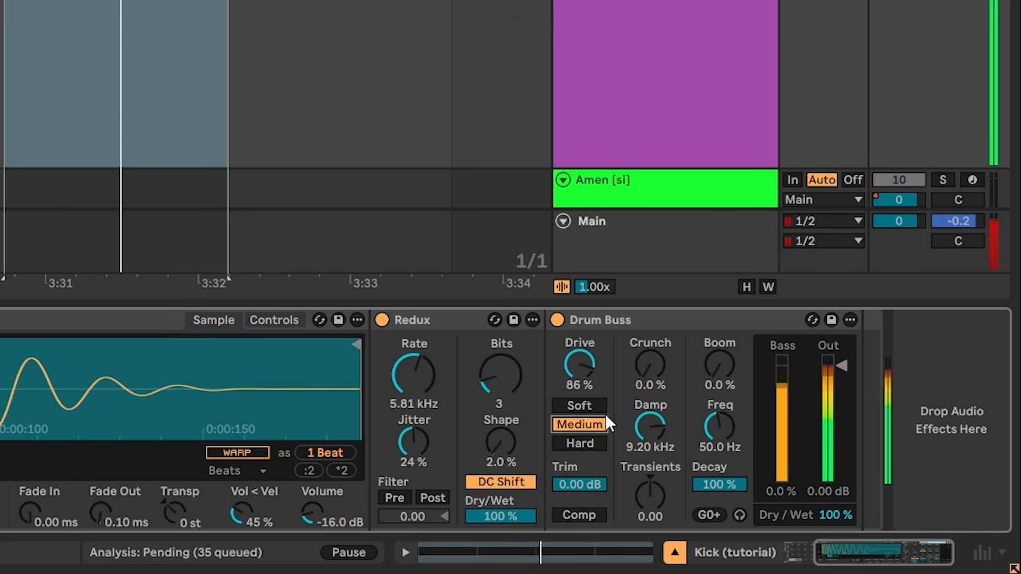
# Shape the Drum Buss tone with crunch at 84 %, damp at 20.0 kHz and transients at 0.86
pyautogui.click(643, 363)
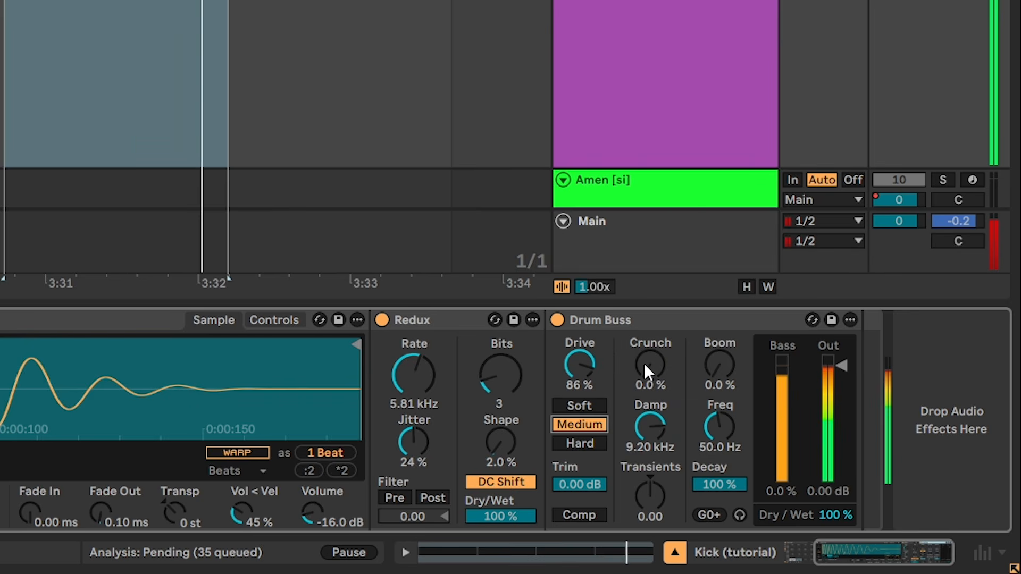
pyautogui.moveTo(644, 363)
pyautogui.mouseDown()
pyautogui.moveTo(644, 273)
pyautogui.moveTo(649, 361)
pyautogui.mouseUp()
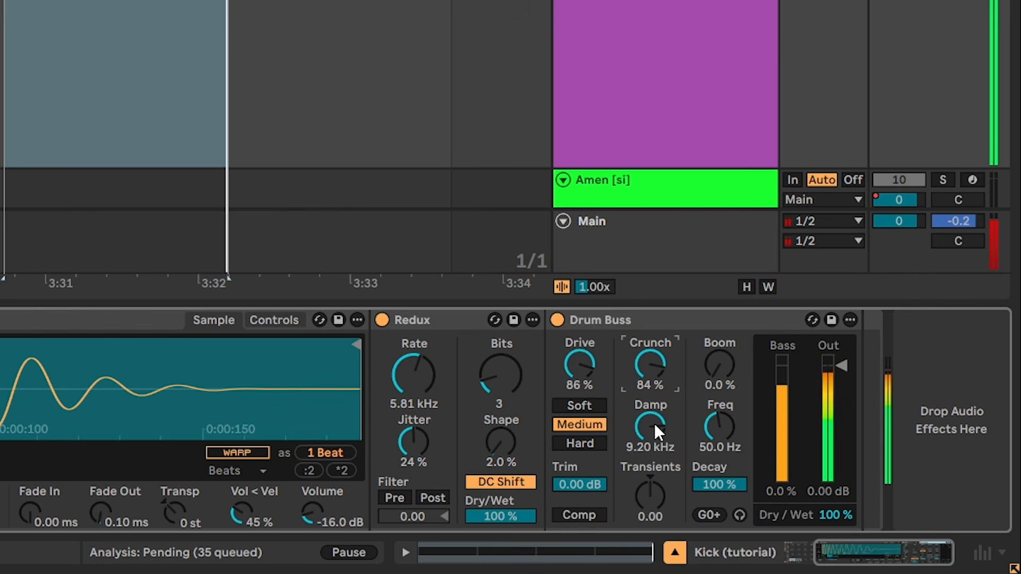
pyautogui.moveTo(654, 423); pyautogui.dragTo(654, 386)
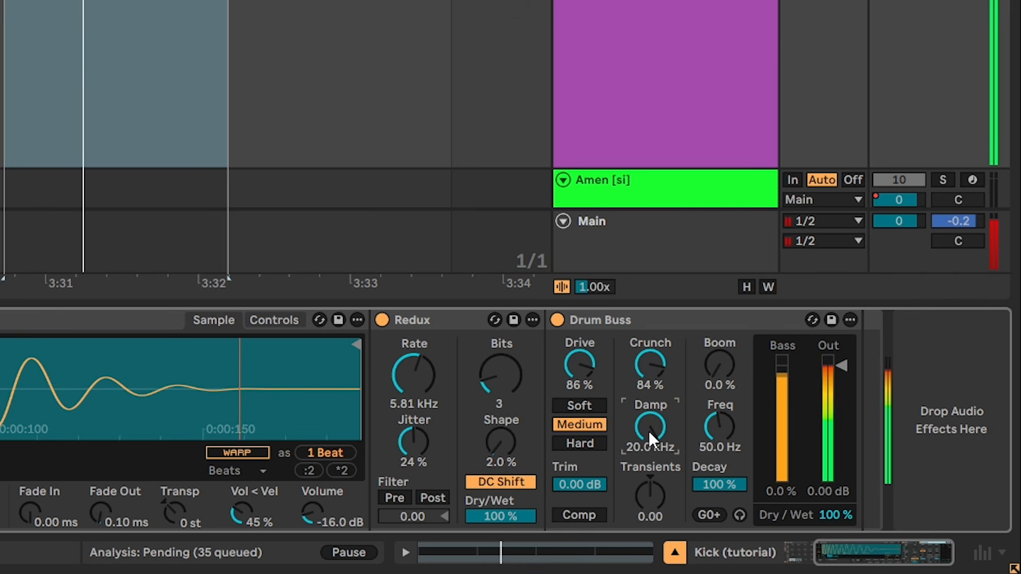
pyautogui.click(649, 500)
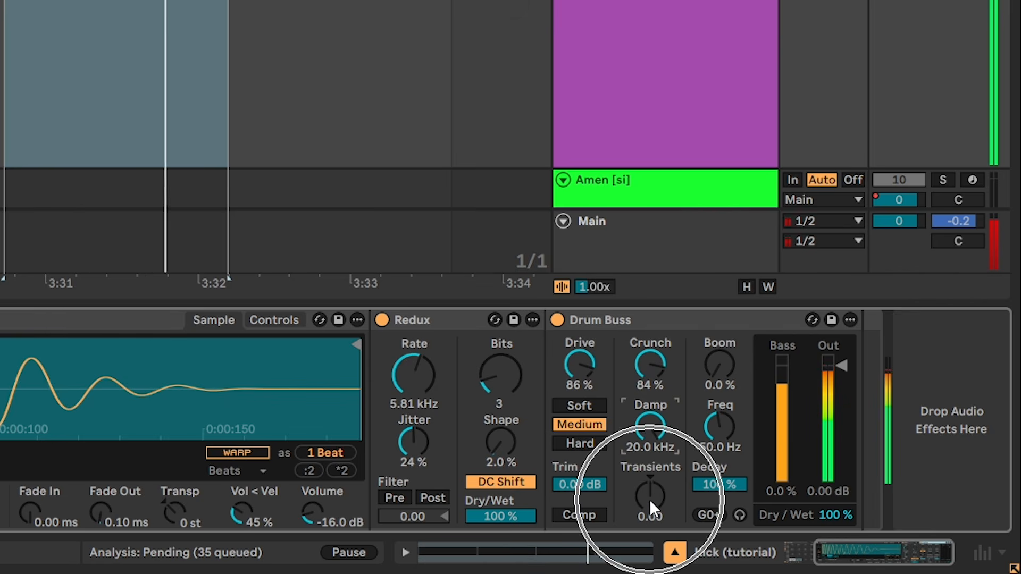
pyautogui.moveTo(649, 499); pyautogui.dragTo(649, 468)
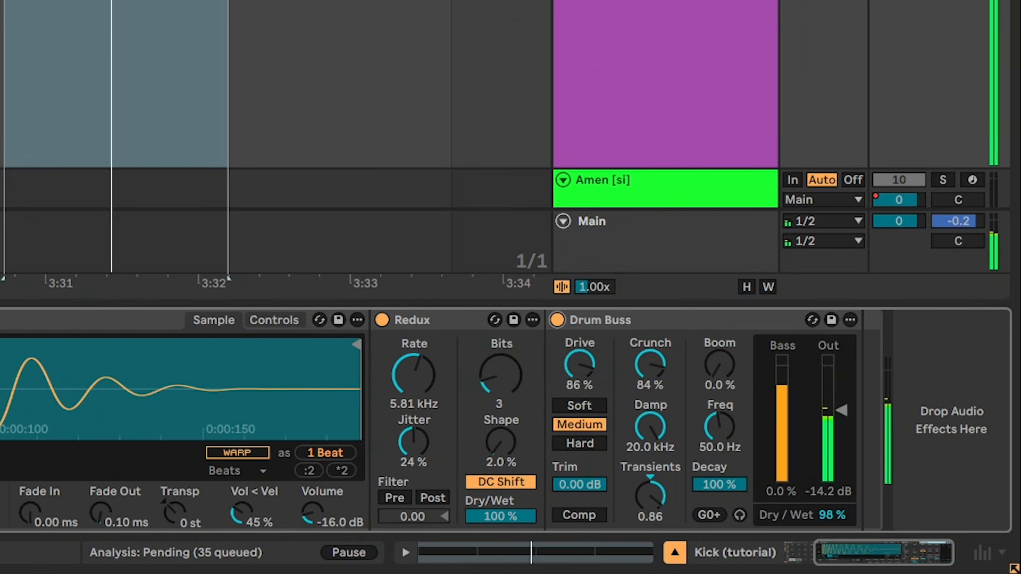
# Add Erosion after Drum Buss in Noise mode at 1.42 kHz, width 1.10 and amount 125, and compare the sound with it bypassed
pyautogui.moveTo(223, 259); pyautogui.dragTo(796, 364)
pyautogui.click(844, 454)
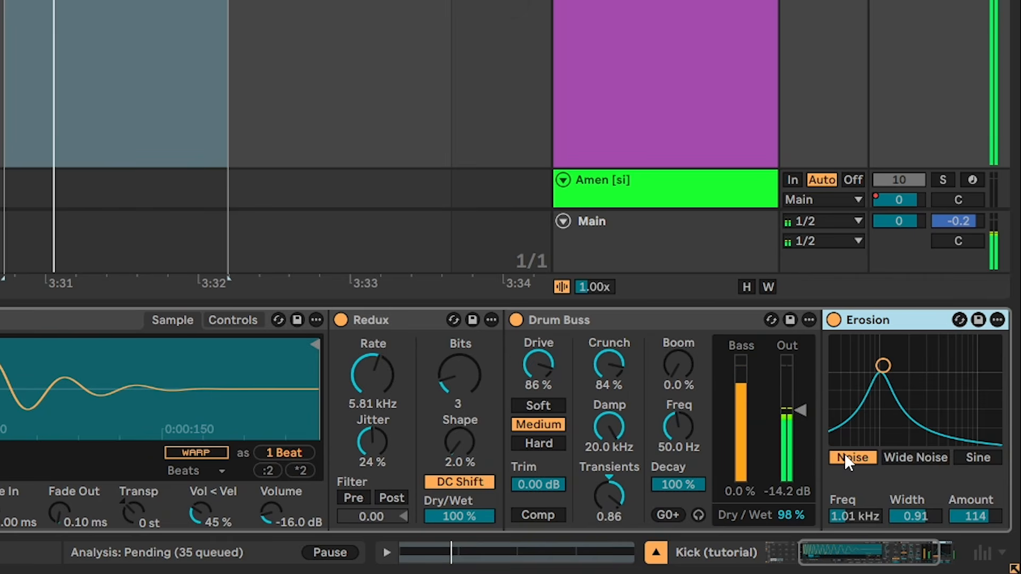
pyautogui.moveTo(899, 552); pyautogui.dragTo(909, 561)
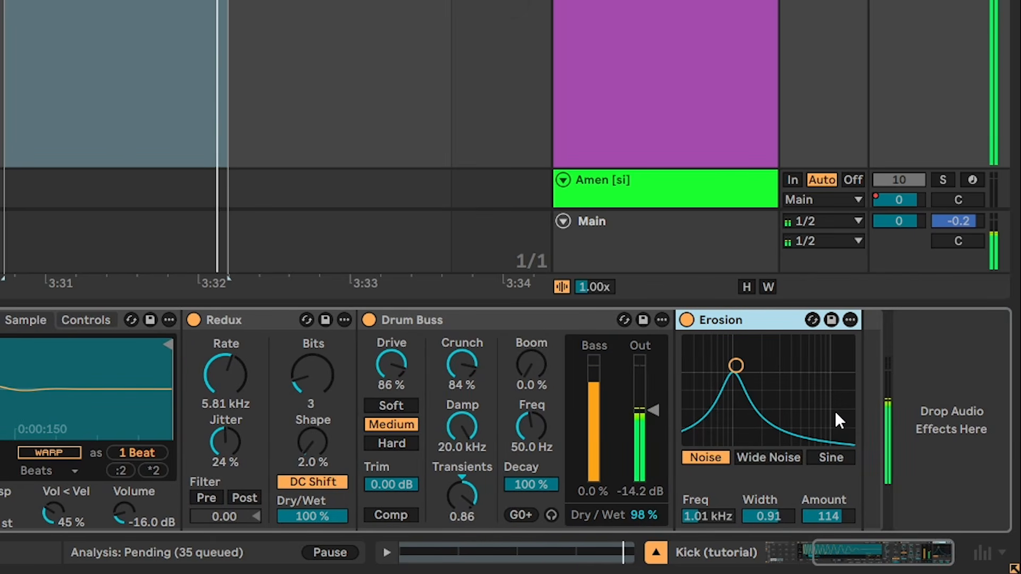
pyautogui.moveTo(735, 366); pyautogui.dragTo(783, 365)
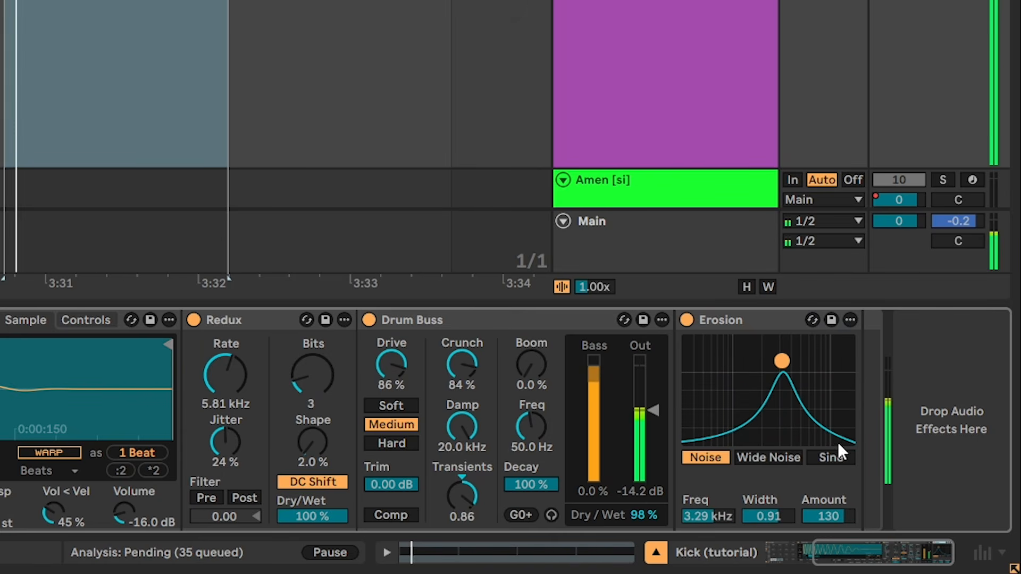
pyautogui.moveTo(834, 508)
pyautogui.mouseDown()
pyautogui.moveTo(834, 548)
pyautogui.moveTo(833, 503)
pyautogui.moveTo(826, 510)
pyautogui.mouseUp()
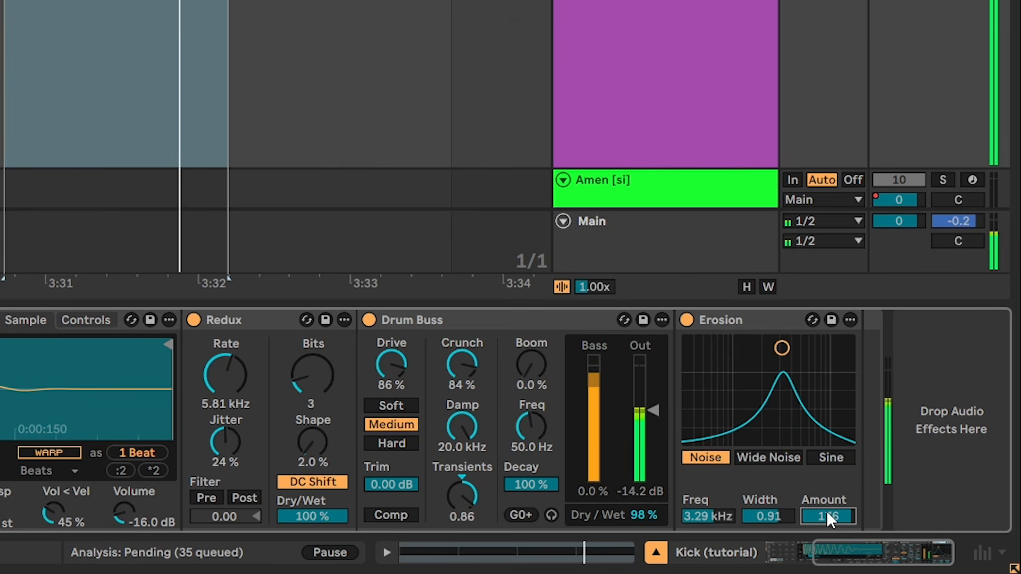
pyautogui.click(685, 319)
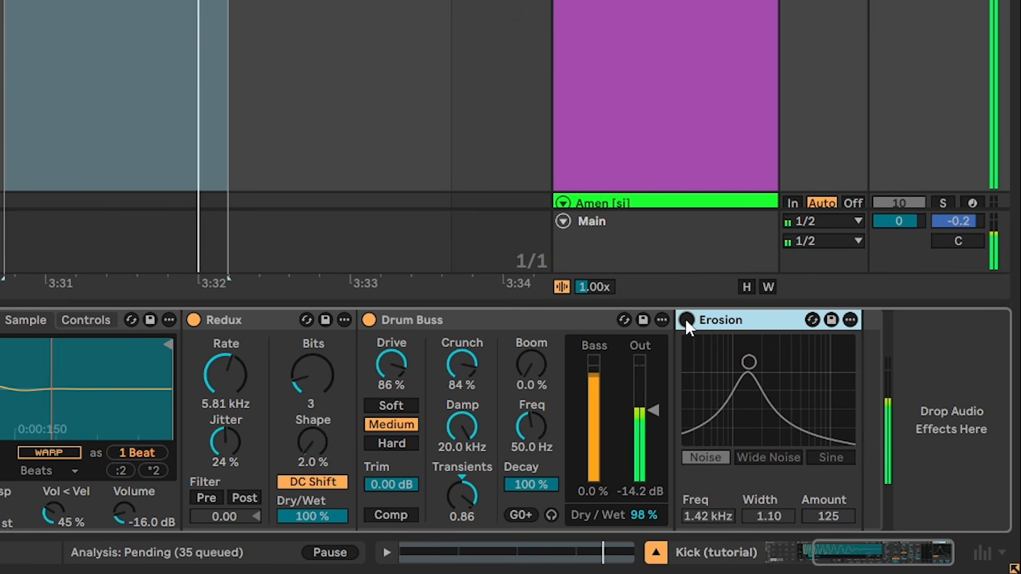
pyautogui.click(686, 320)
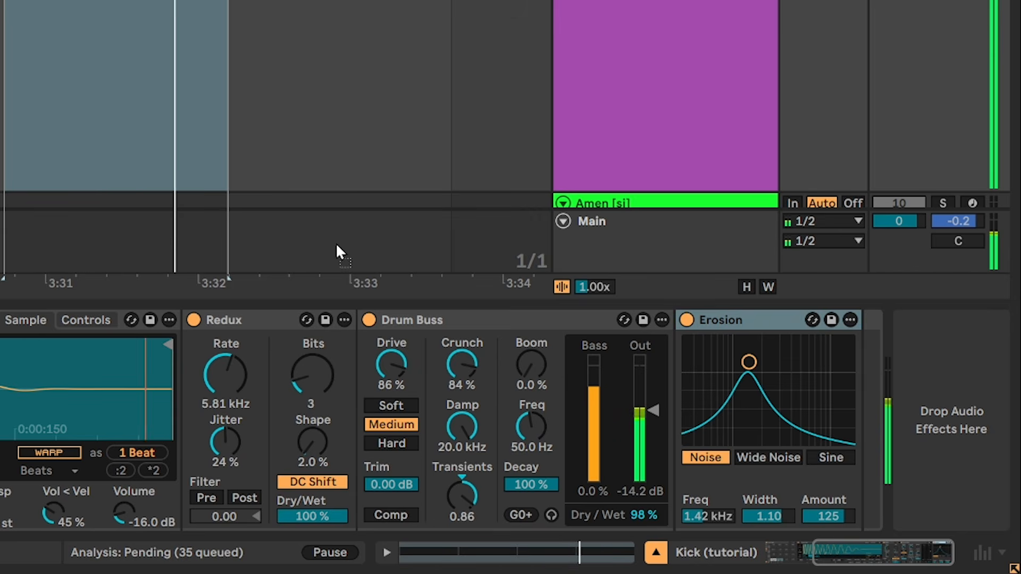
# Add Dynamic Tube after Erosion with its drive at 12.2 dB and bias at 40 %
pyautogui.moveTo(337, 246); pyautogui.dragTo(806, 362)
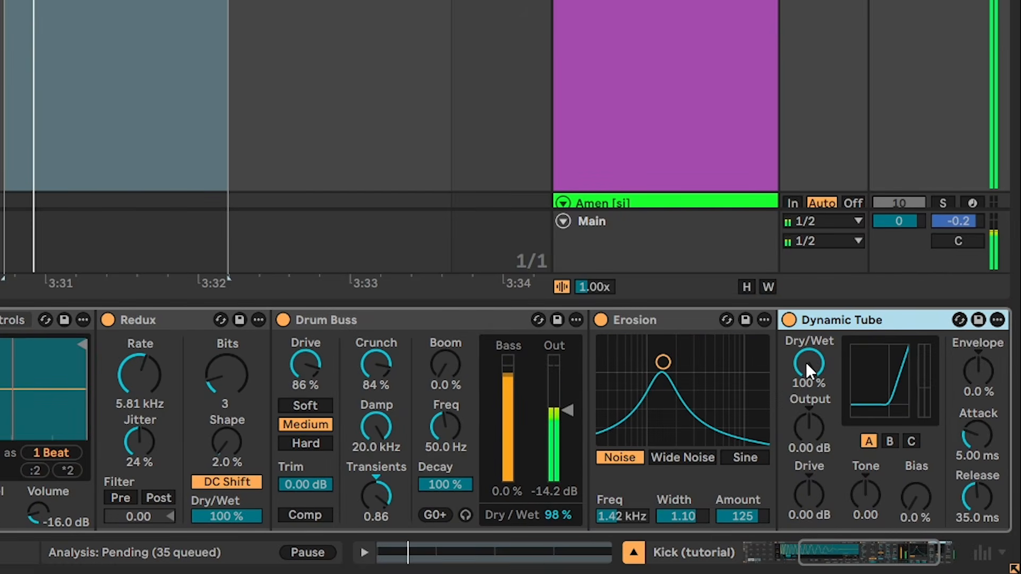
pyautogui.click(930, 546)
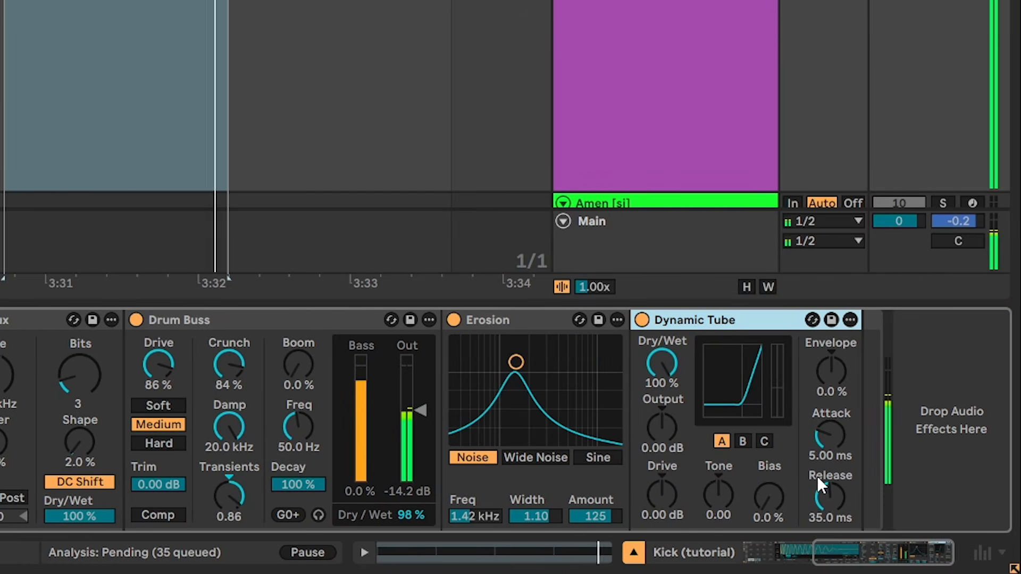
pyautogui.press('ctrl')
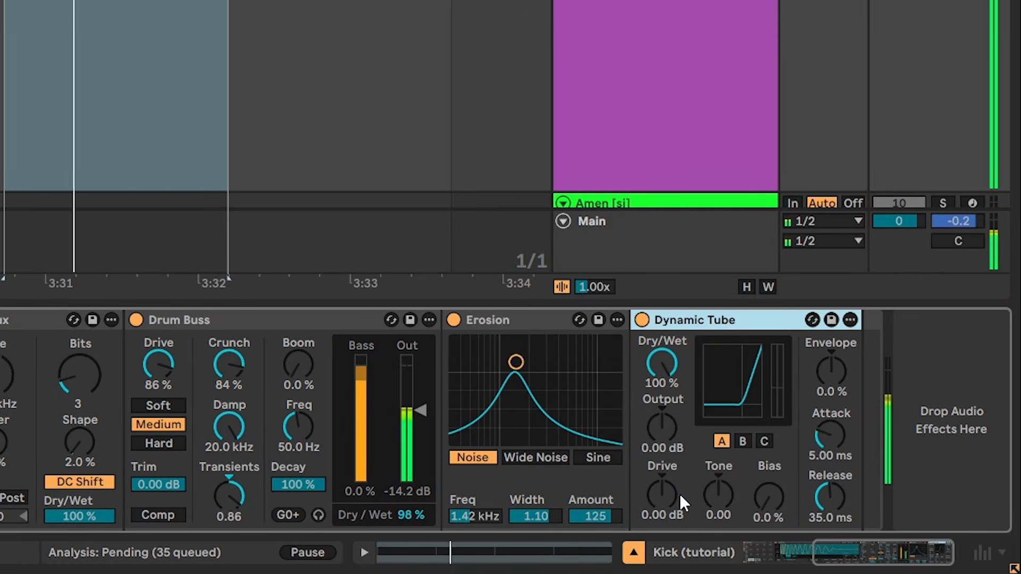
pyautogui.press('ctrl')
pyautogui.moveTo(662, 496); pyautogui.dragTo(662, 464)
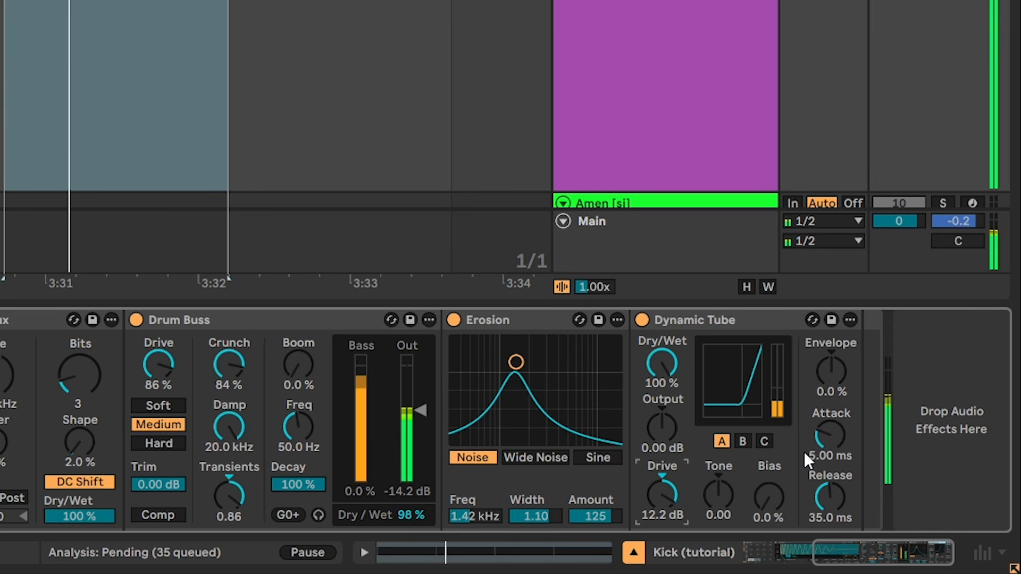
pyautogui.moveTo(768, 497); pyautogui.dragTo(769, 479)
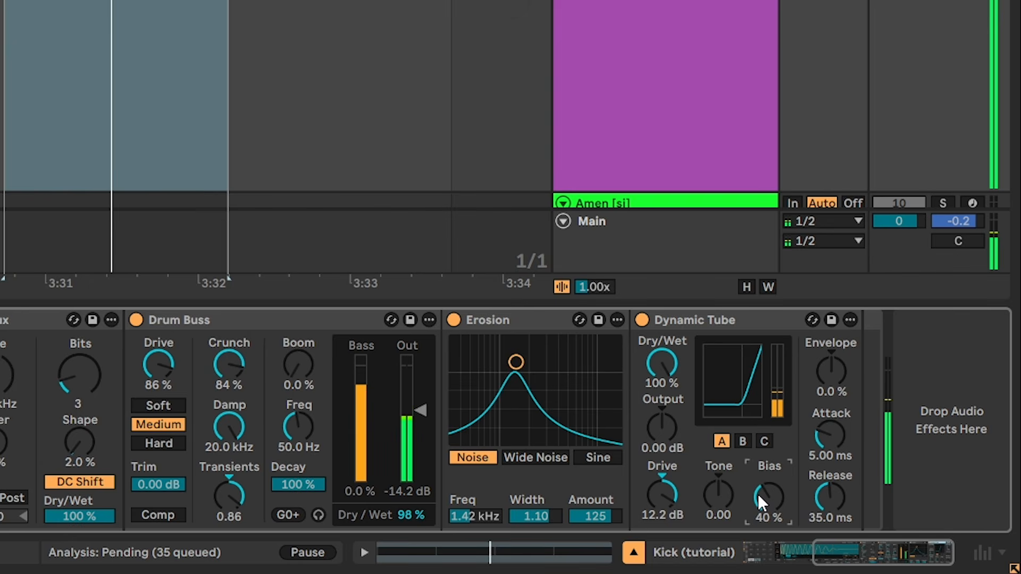
pyautogui.click(730, 440)
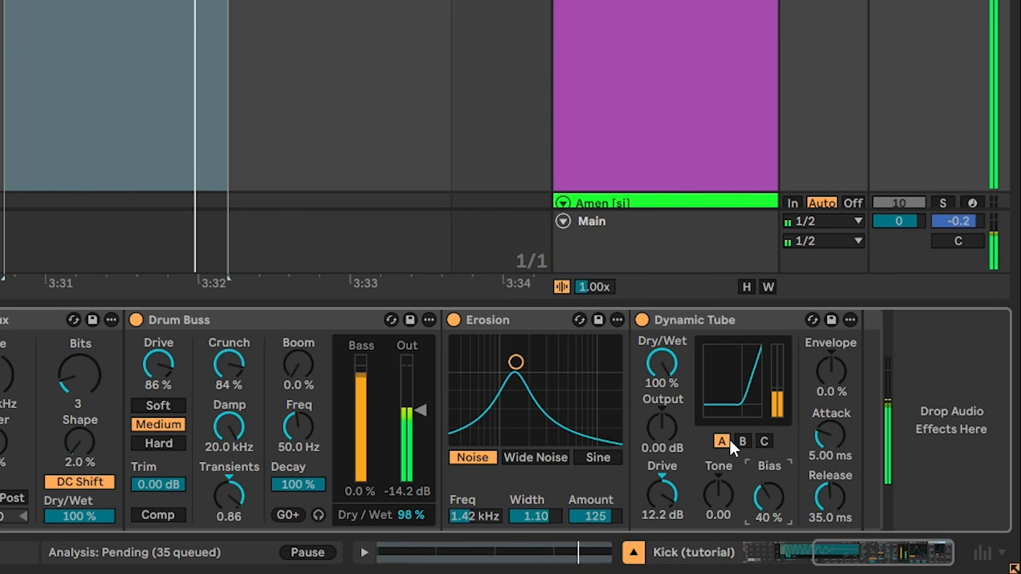
pyautogui.click(719, 495)
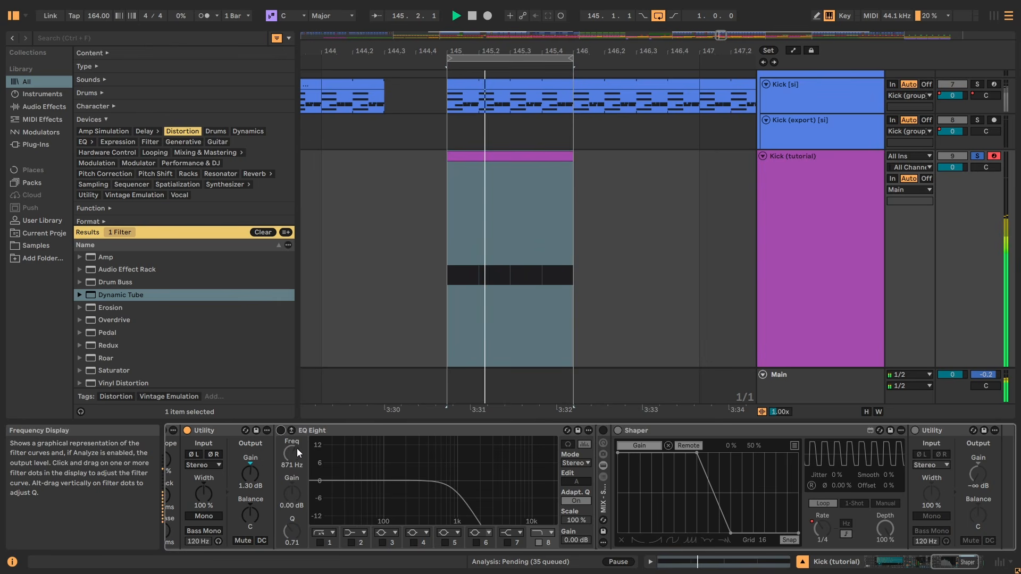
# Activate the EQ Eight low-pass and the rack containing the Shaper in the Punch low chain
pyautogui.click(281, 430)
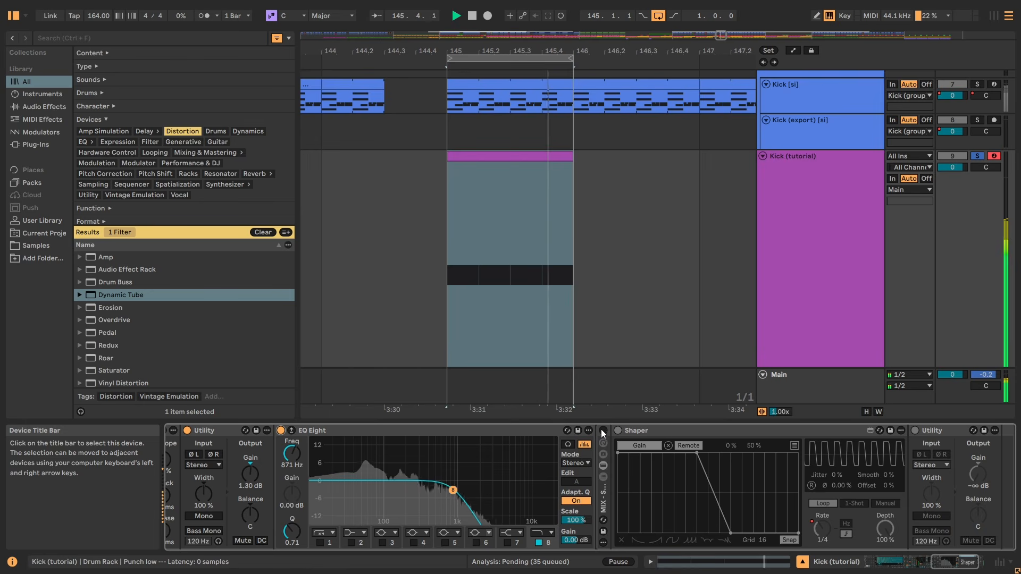
pyautogui.click(603, 430)
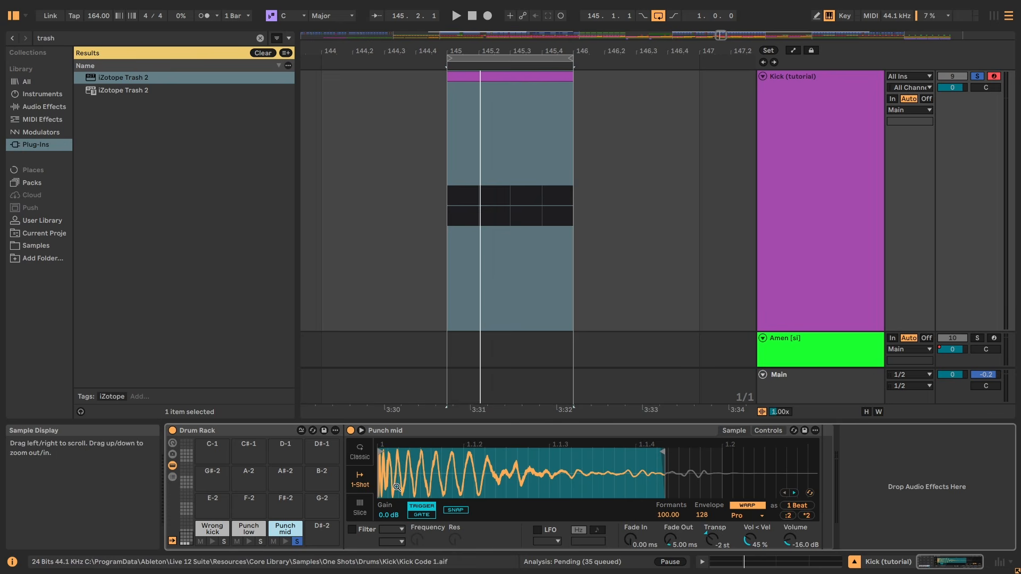
# Examine the Punch low pad's effect chain through to its EQ Eight and Shaper
pyautogui.click(255, 528)
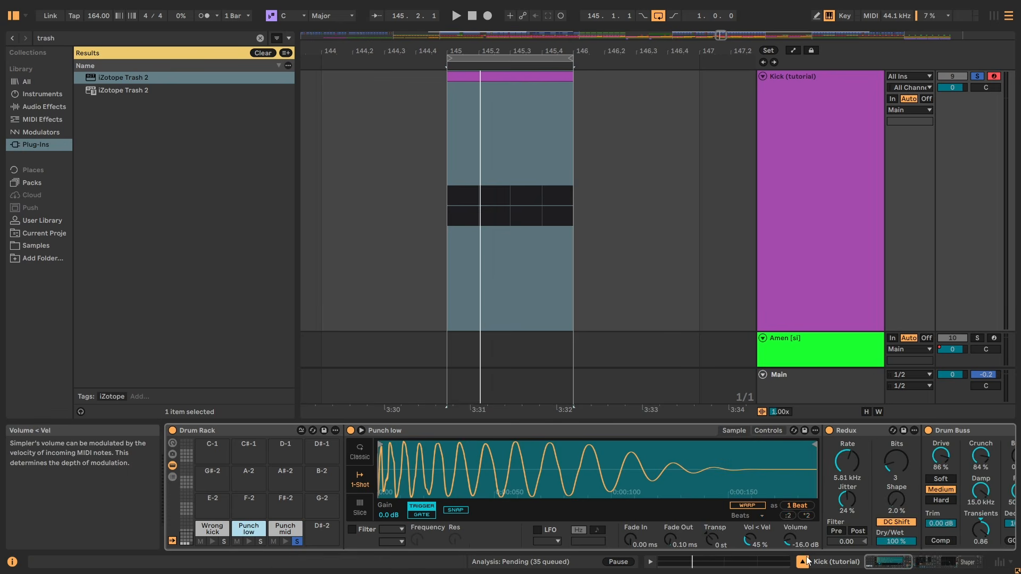
pyautogui.moveTo(885, 565); pyautogui.dragTo(949, 563)
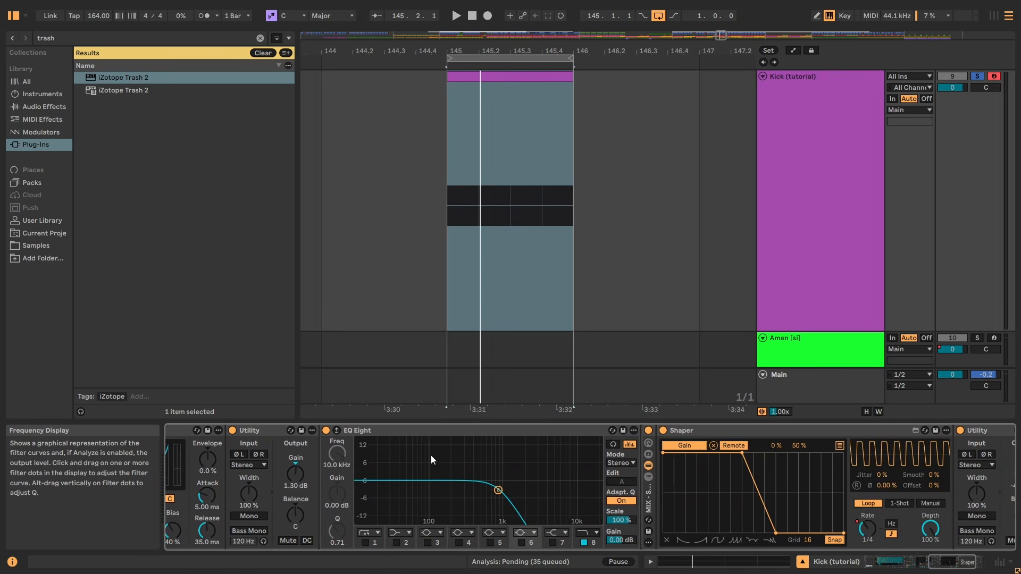
pyautogui.press('ctrl')
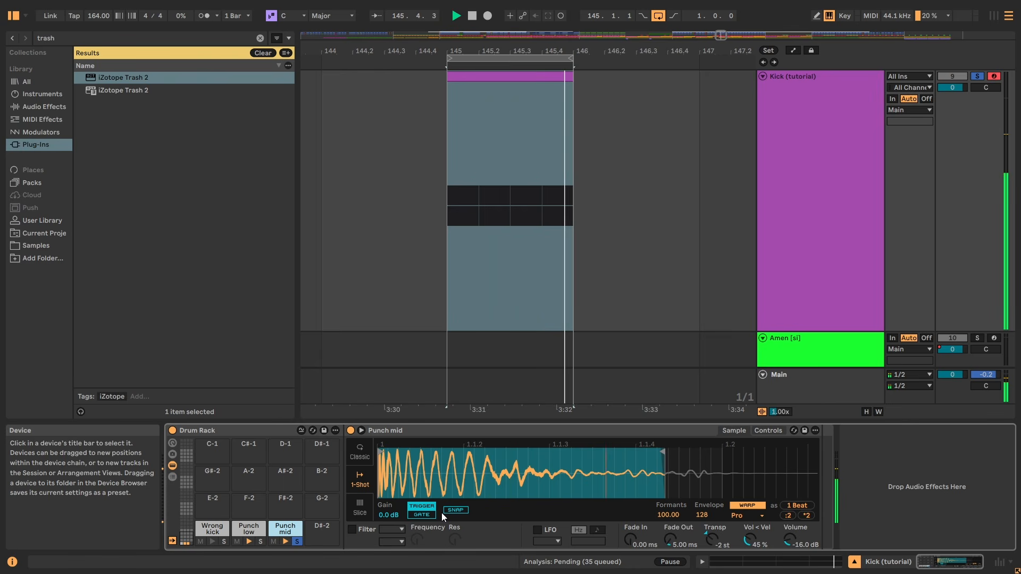
# Load iZotope Trash 2 onto the Punch mid chain and set its input gain to +8.0 and output gain to -8.0
pyautogui.click(123, 91)
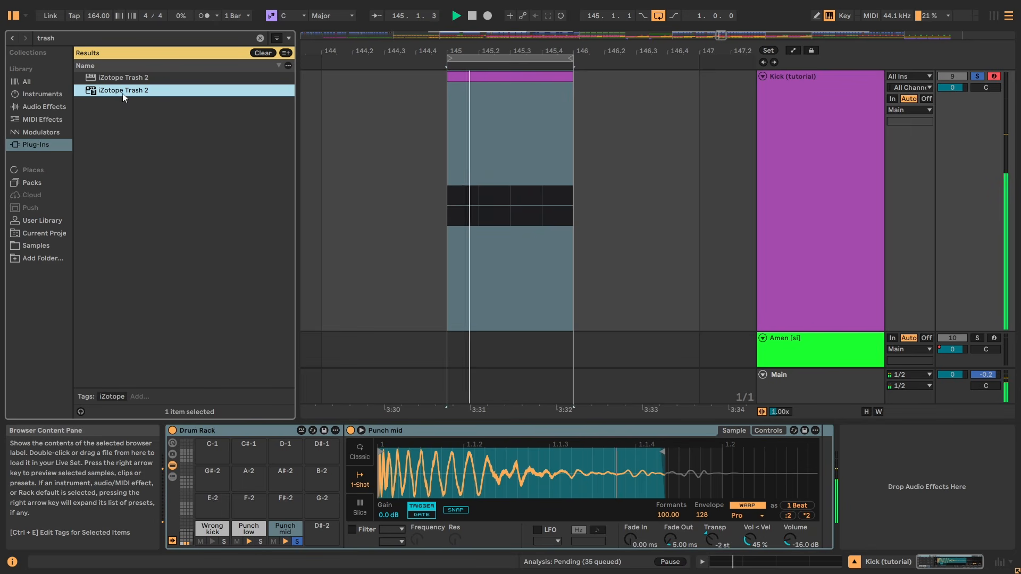
pyautogui.press('Return')
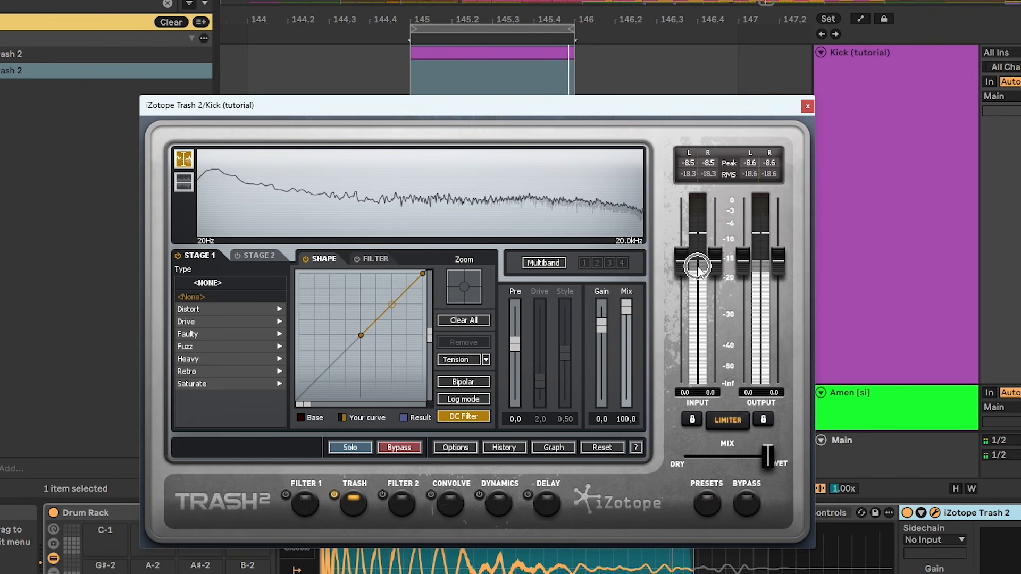
pyautogui.moveTo(707, 267); pyautogui.dragTo(705, 245)
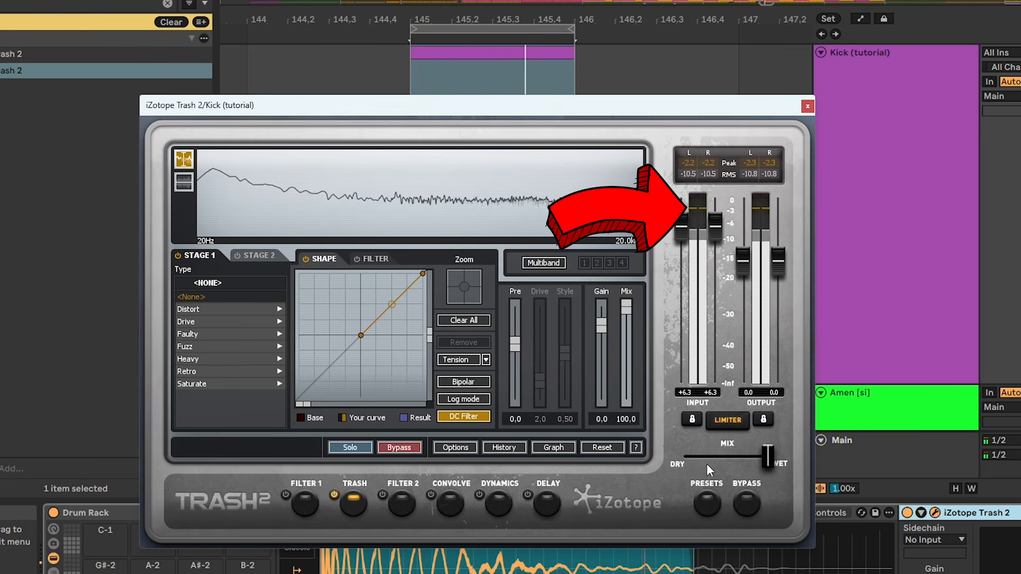
pyautogui.write('-8')
pyautogui.press('Return')
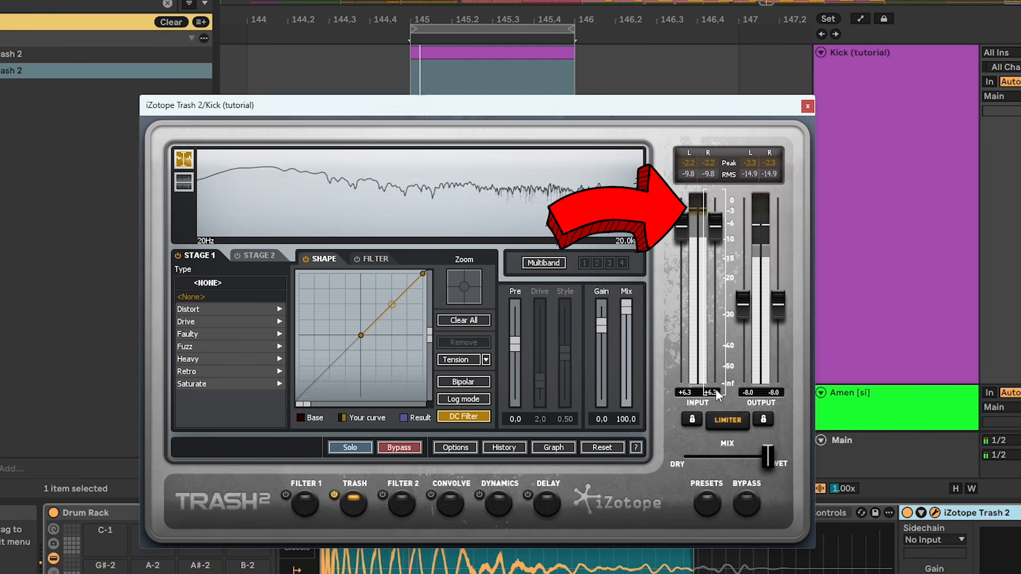
pyautogui.moveTo(710, 394); pyautogui.dragTo(715, 394)
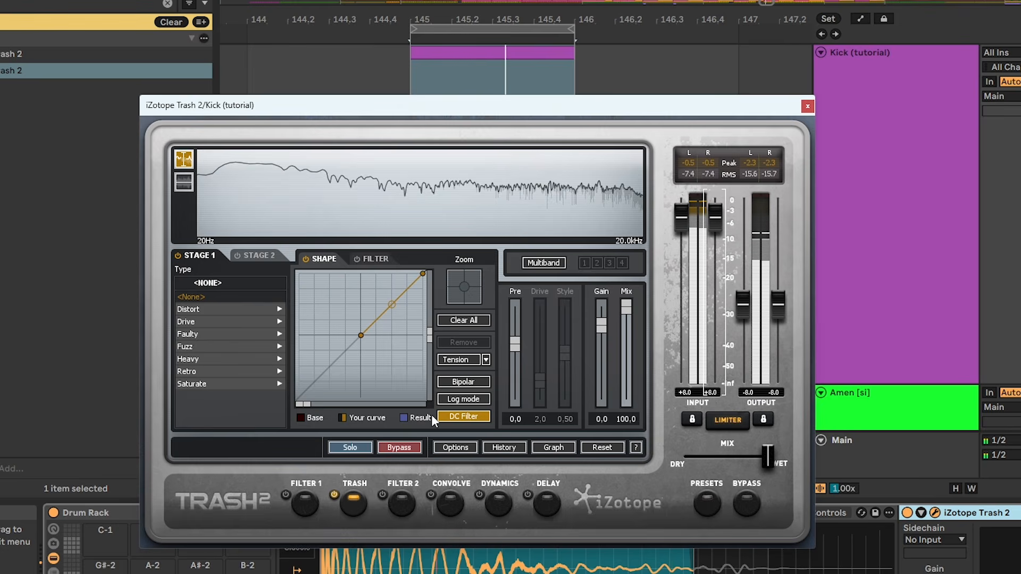
# Choose the Elastic Trash distortion type for Stage 1 and raise its drive to 5.1
pyautogui.click(213, 333)
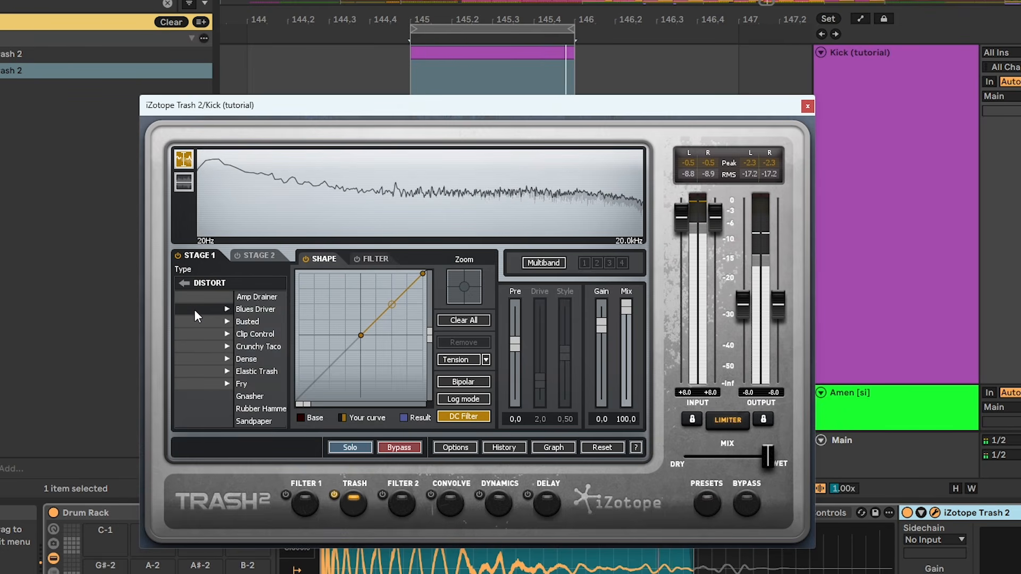
pyautogui.click(212, 372)
pyautogui.moveTo(545, 385); pyautogui.dragTo(537, 354)
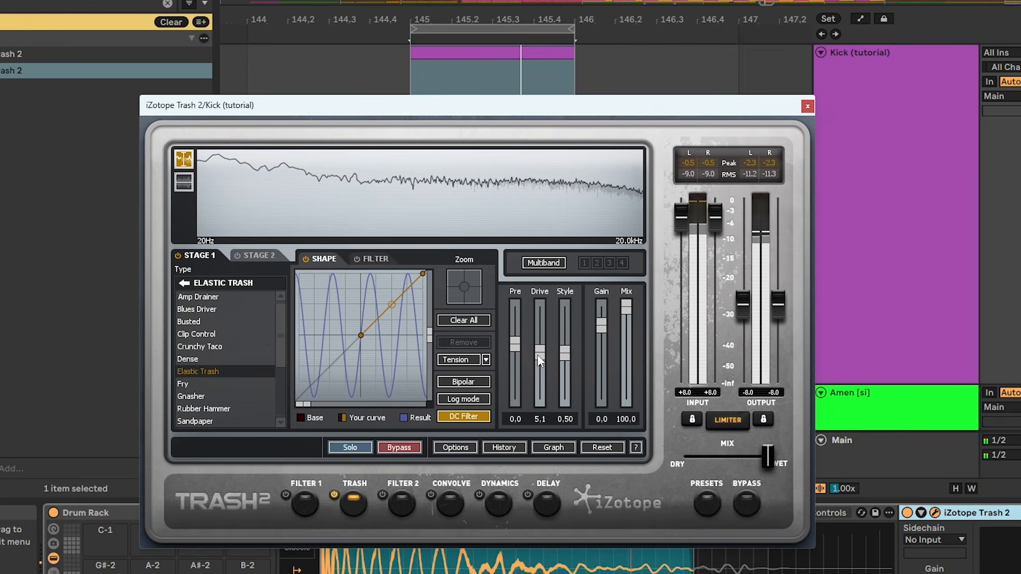
# Enable Filter 1 in Trash 2 and set band 1 to Retro HP at 293 Hz with 0.82 resonance
pyautogui.click(311, 503)
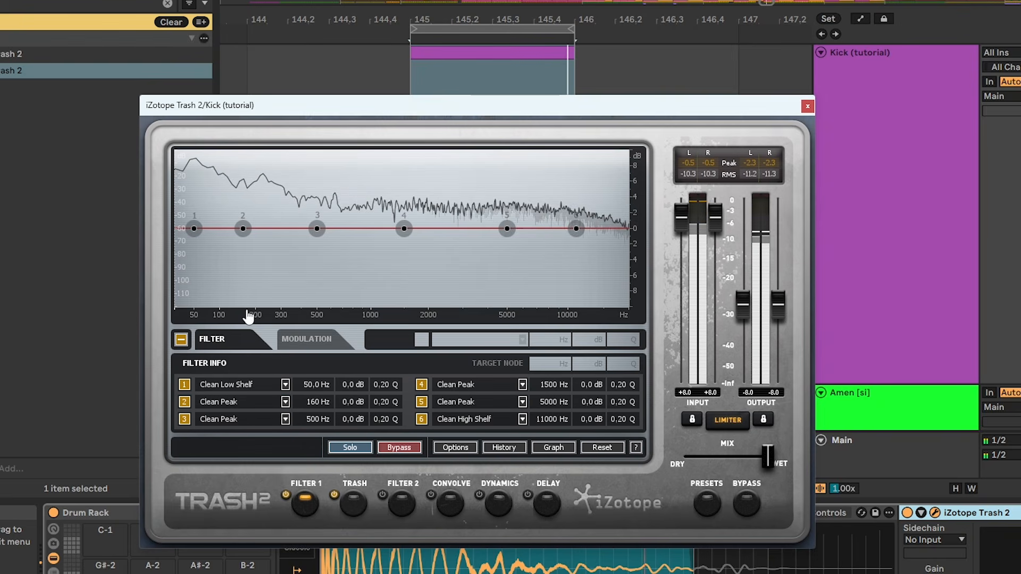
pyautogui.click(296, 321)
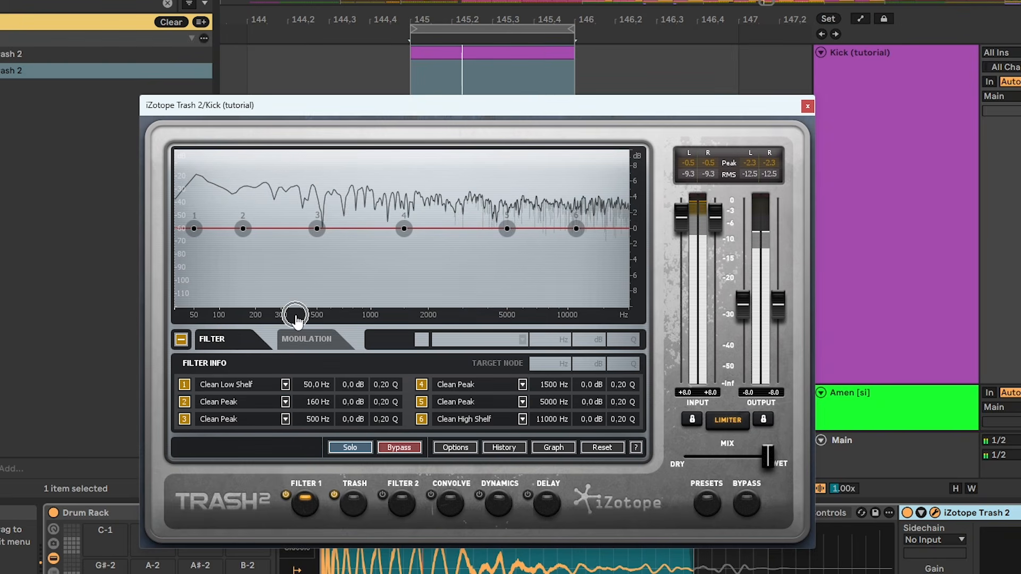
pyautogui.click(219, 383)
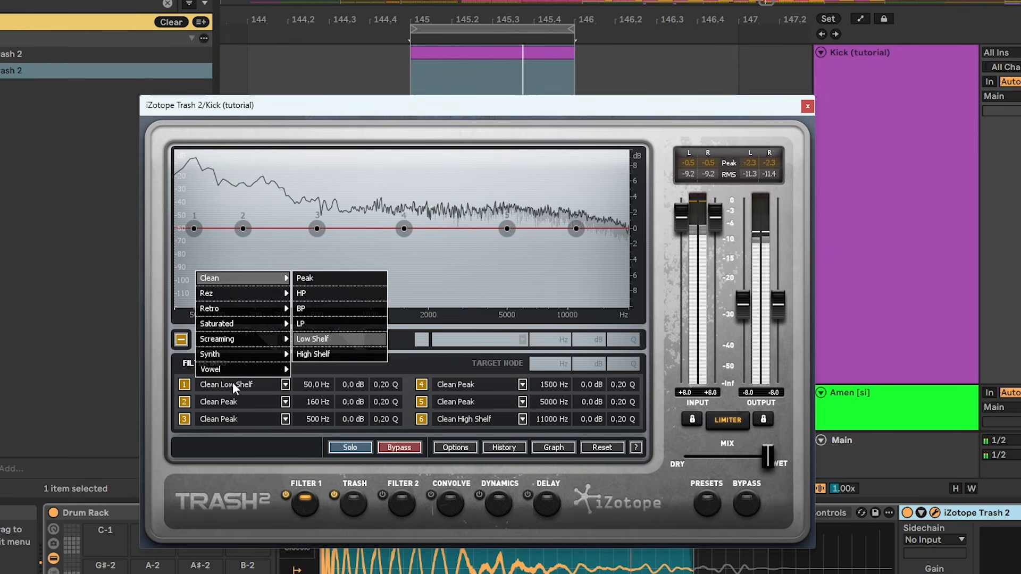
pyautogui.moveTo(266, 307)
pyautogui.click(320, 307)
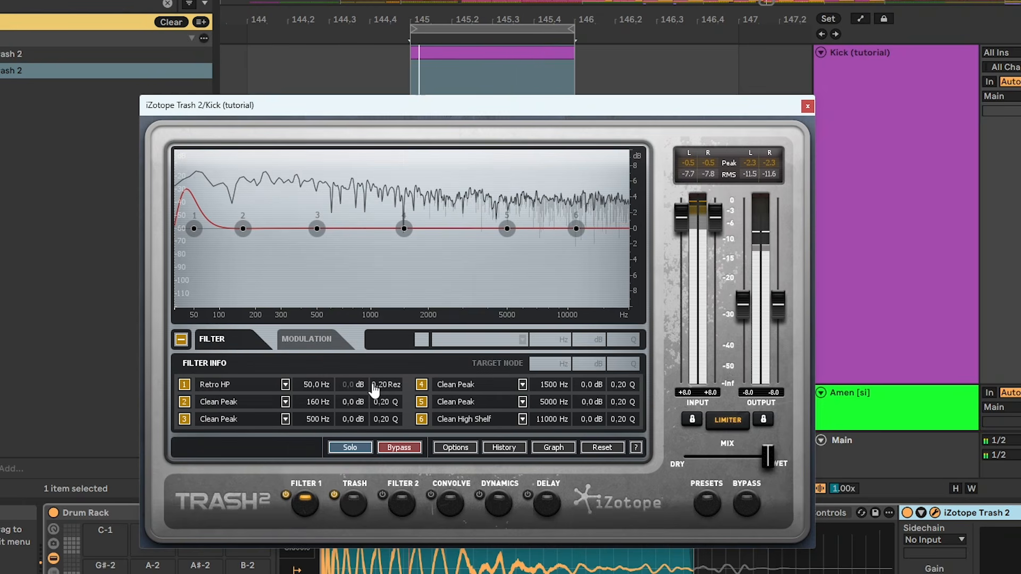
pyautogui.moveTo(377, 386); pyautogui.dragTo(380, 354)
pyautogui.moveTo(308, 385); pyautogui.dragTo(380, 269)
pyautogui.doubleClick(314, 386)
pyautogui.write('293')
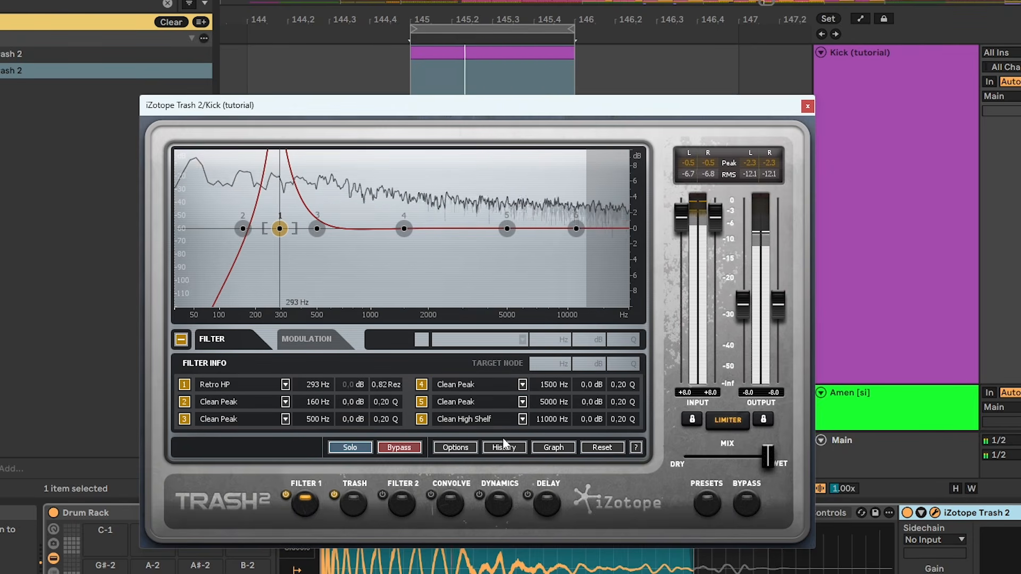
# Set filter band 2 to Retro LP at 2911 Hz with 0.00 resonance, and band 3 to a 9.2 dB peak at 340 Hz, Q 2.1
pyautogui.click(213, 384)
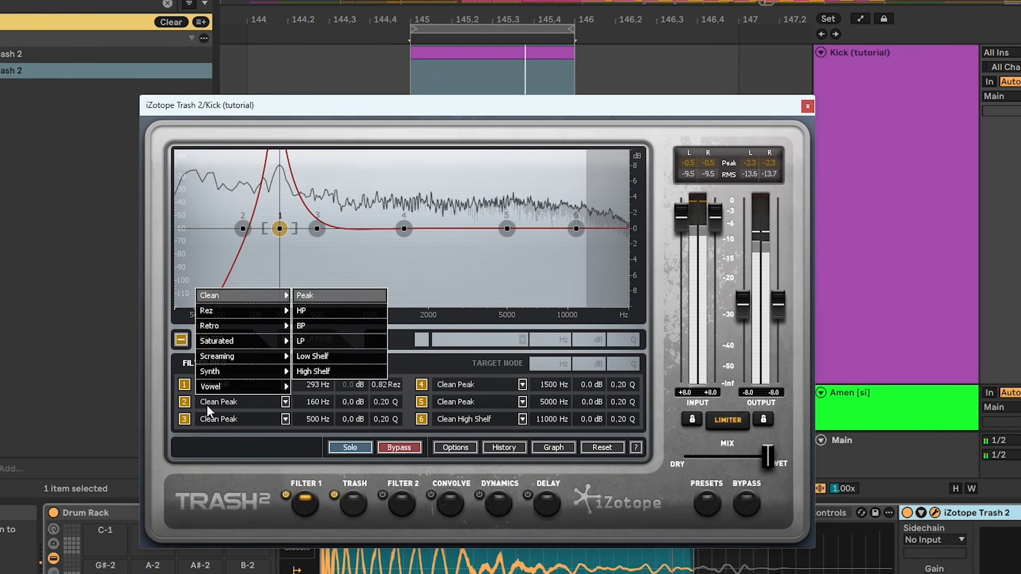
pyautogui.moveTo(227, 343)
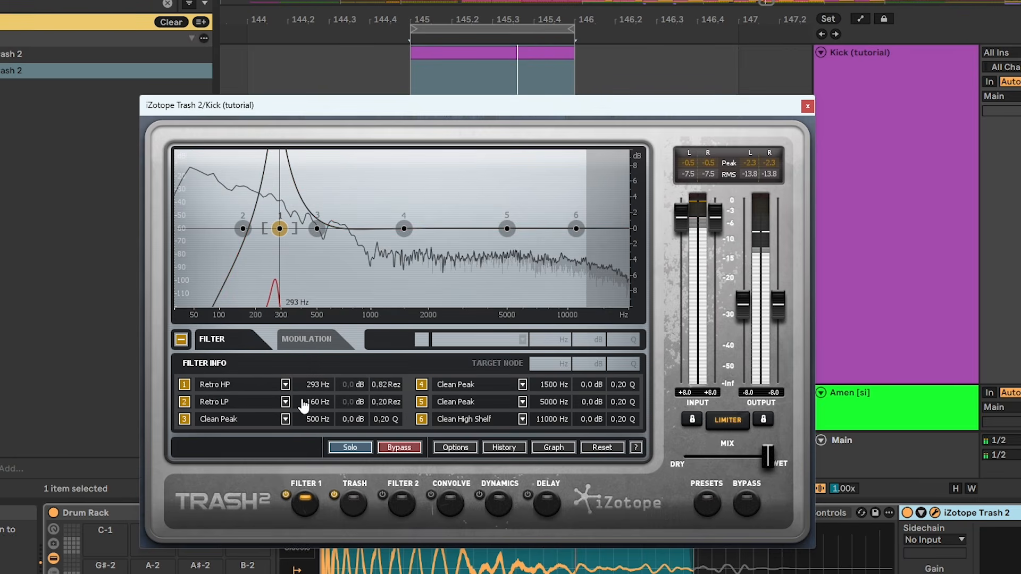
pyautogui.moveTo(313, 403); pyautogui.dragTo(374, 171)
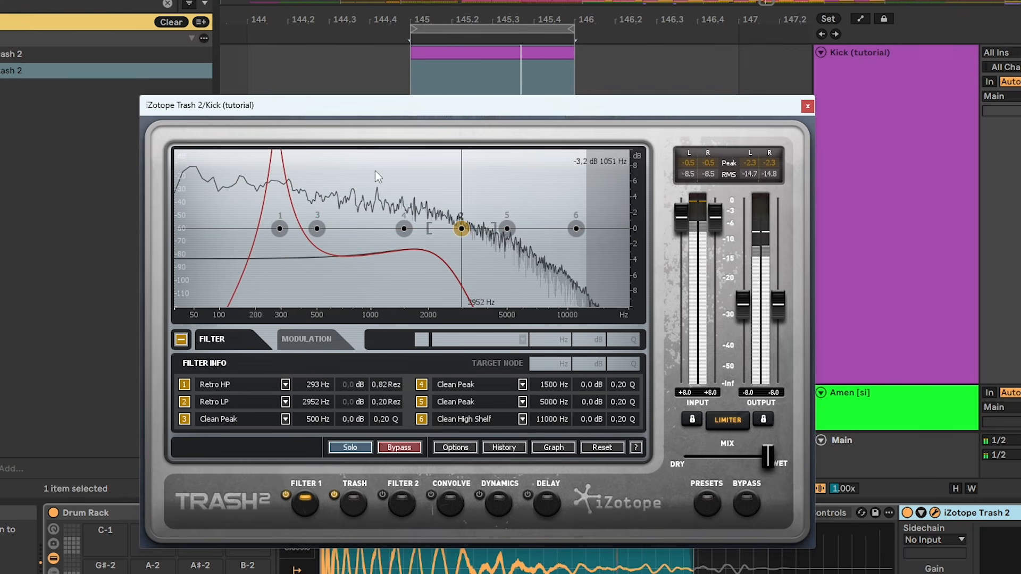
pyautogui.doubleClick(310, 402)
pyautogui.moveTo(313, 402); pyautogui.dragTo(351, 403)
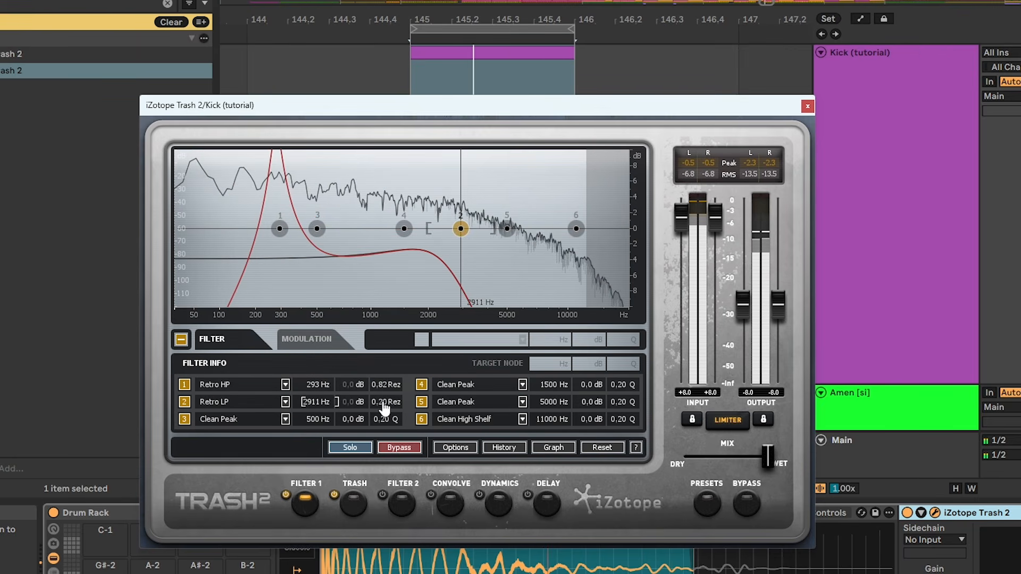
pyautogui.scroll(-3, 383, 403)
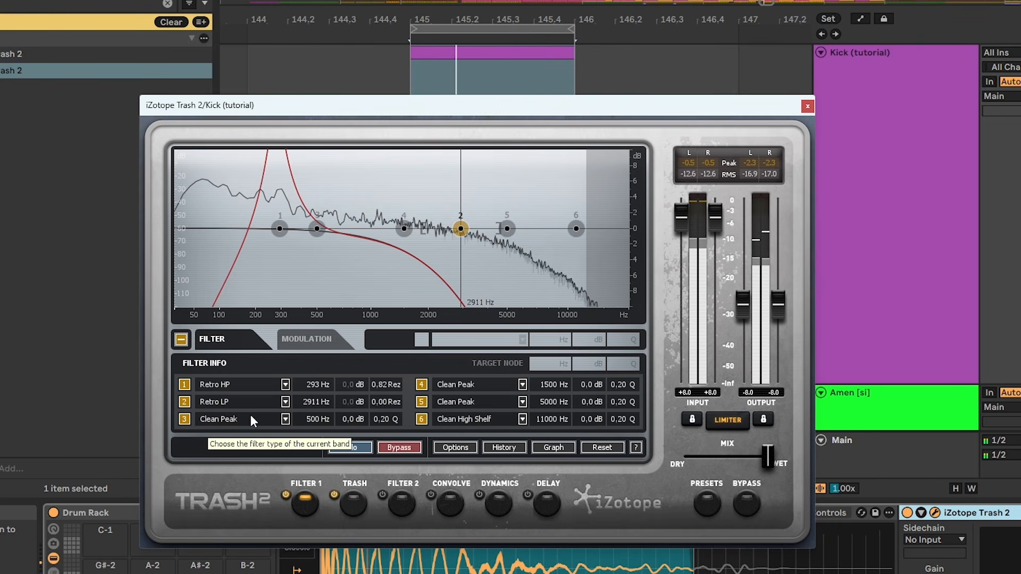
pyautogui.moveTo(318, 228); pyautogui.dragTo(367, 161)
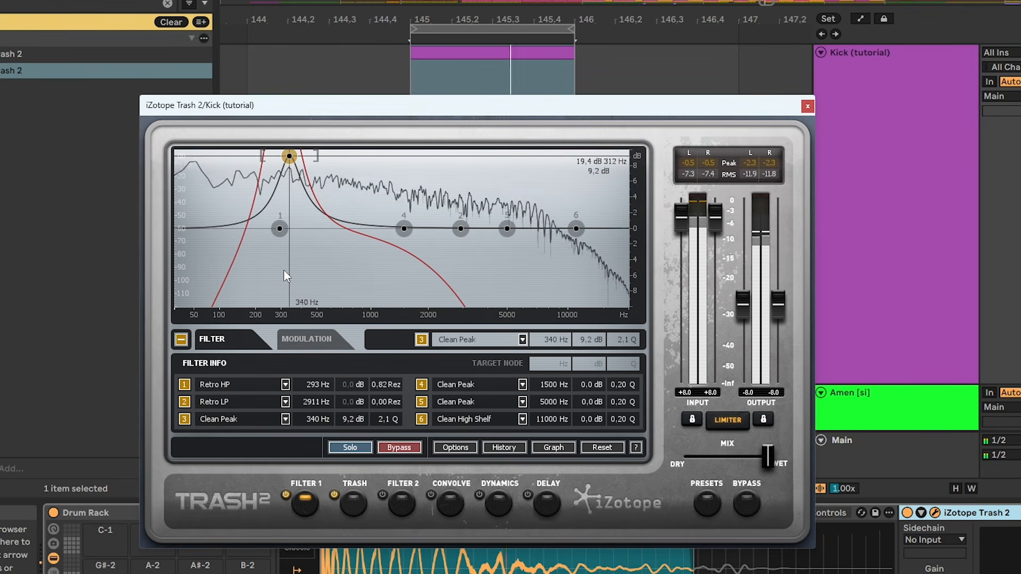
# Steepen the Elastic Trash shaping curve with pre at 0.4 and drive at 3.2, and set the output to -17.4, toggling the limiter
pyautogui.click(352, 501)
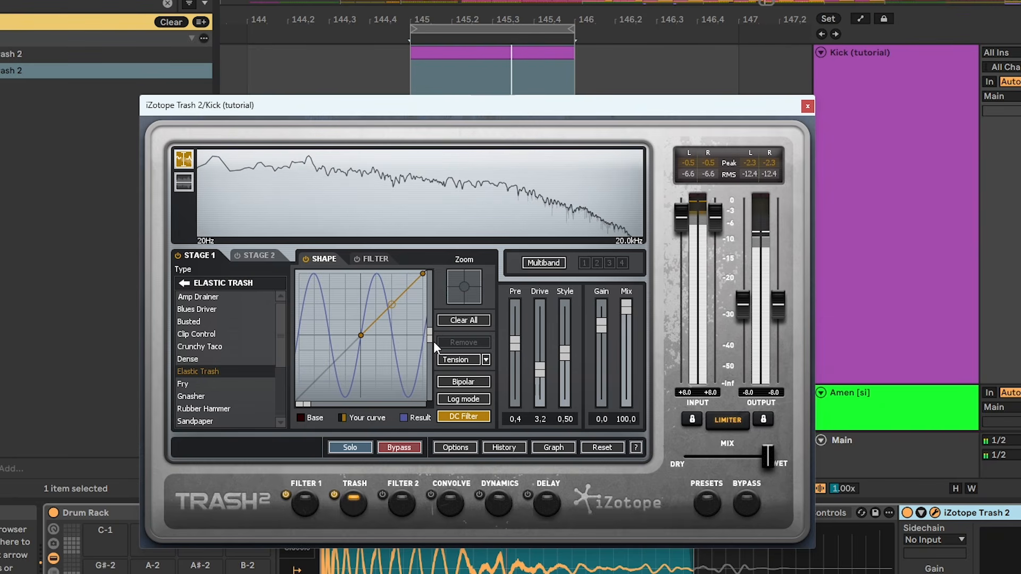
pyautogui.scroll(6, 430, 345)
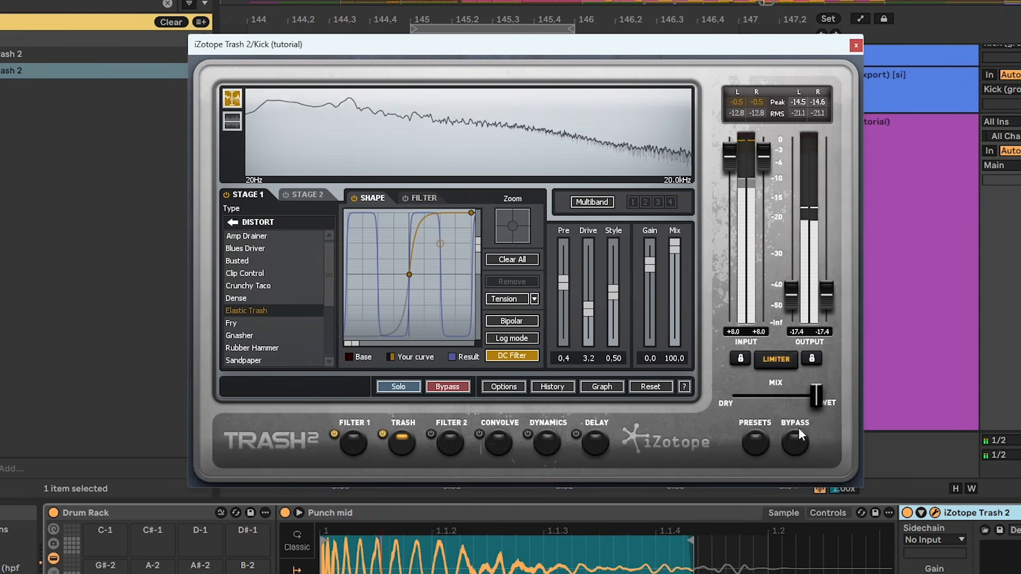
pyautogui.click(771, 361)
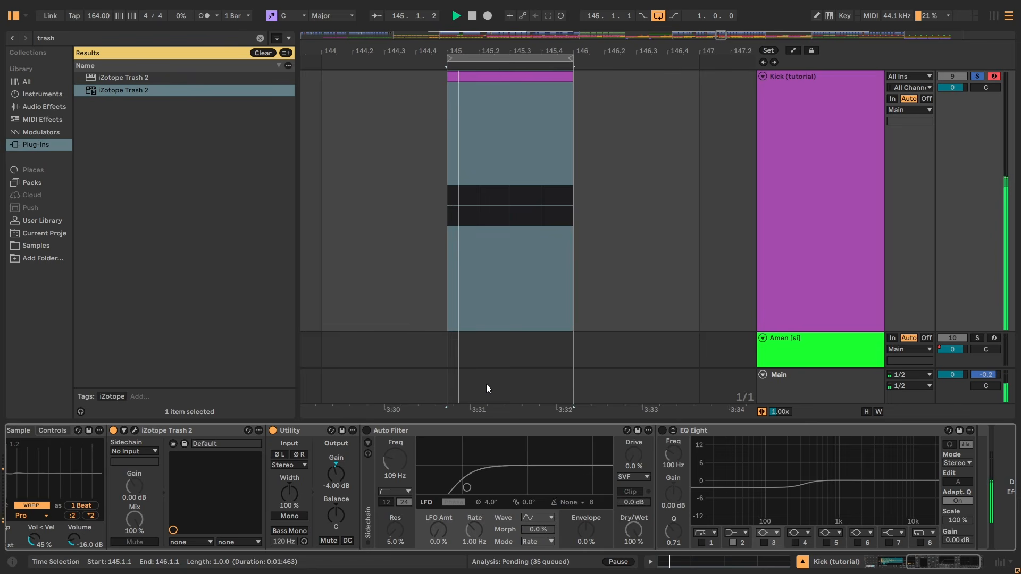
# Play back the combined kick layers and bounce the Kick (tutorial) track to a new audio track
pyautogui.press('ctrl')
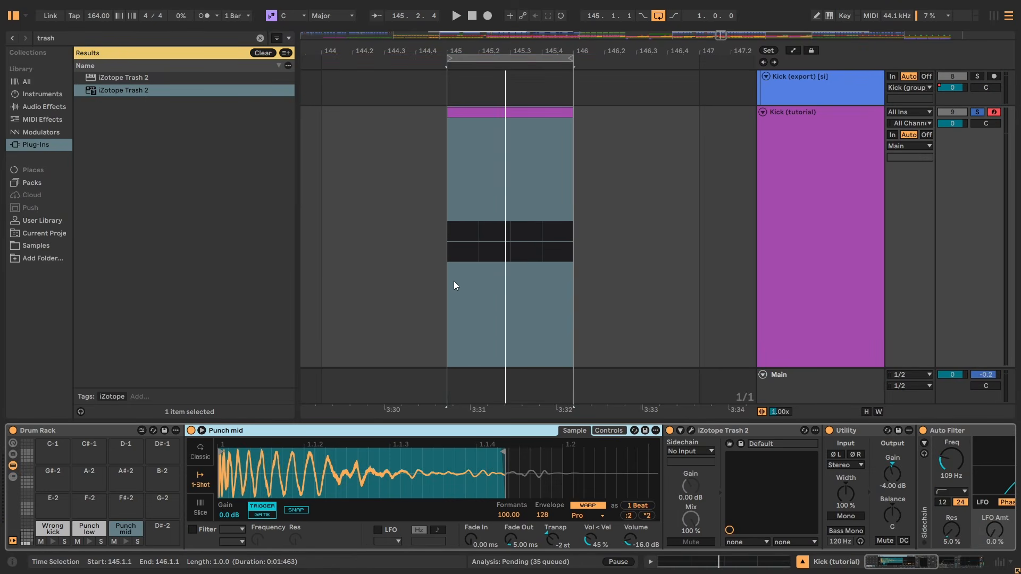
pyautogui.press('space')
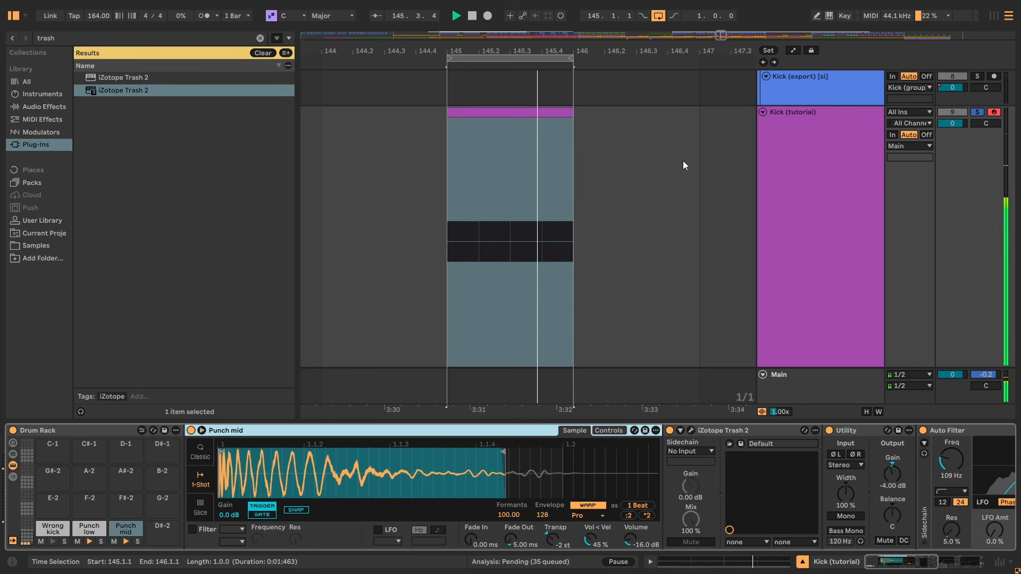
pyautogui.click(762, 112)
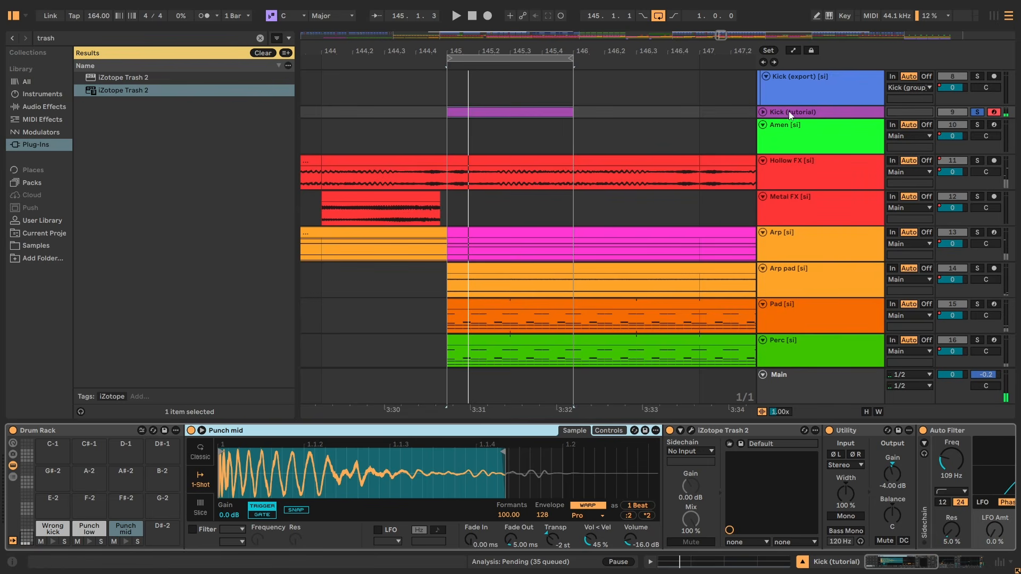
pyautogui.click(789, 110)
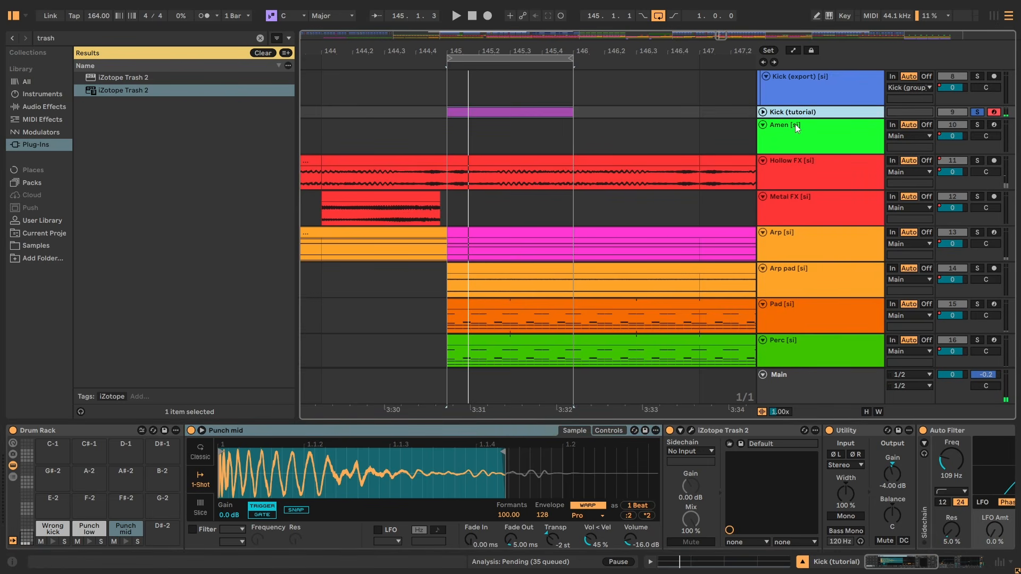
pyautogui.rightClick(796, 127)
pyautogui.click(830, 216)
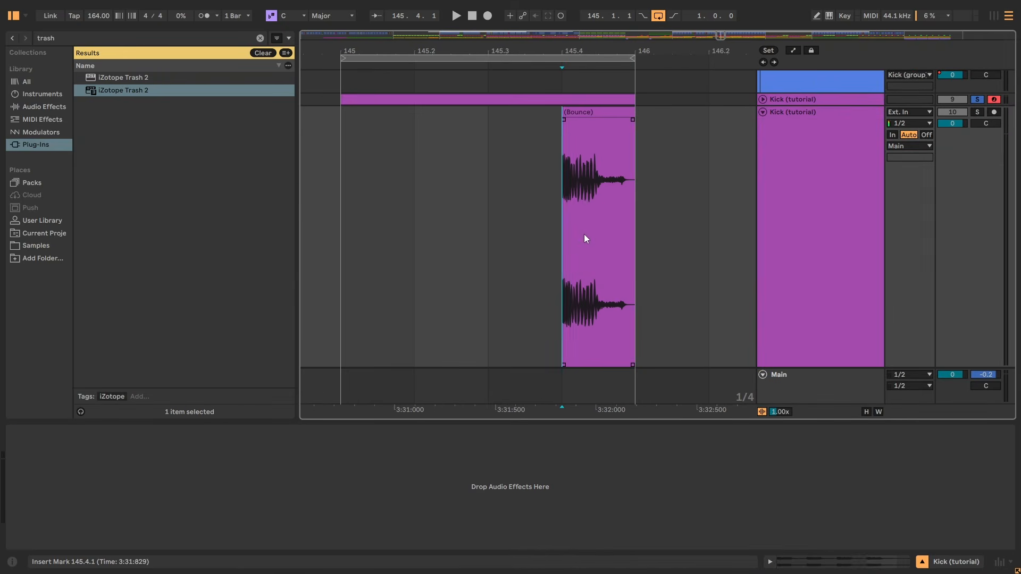
# Add the bounced kick audio to the Drum Rack as a Punch 3 (high) layer beside Punch mid
pyautogui.click(586, 114)
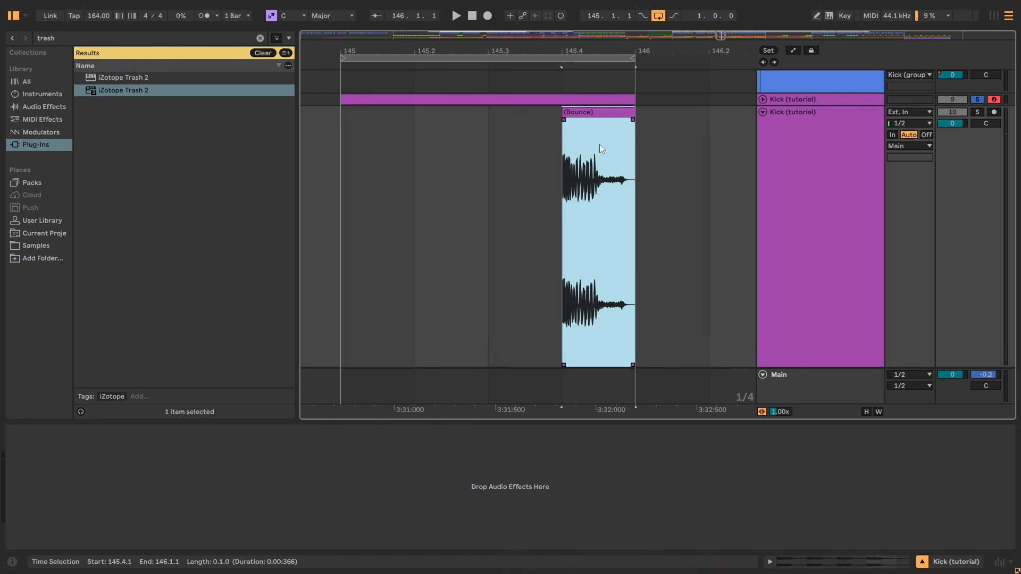
pyautogui.click(764, 123)
pyautogui.click(595, 113)
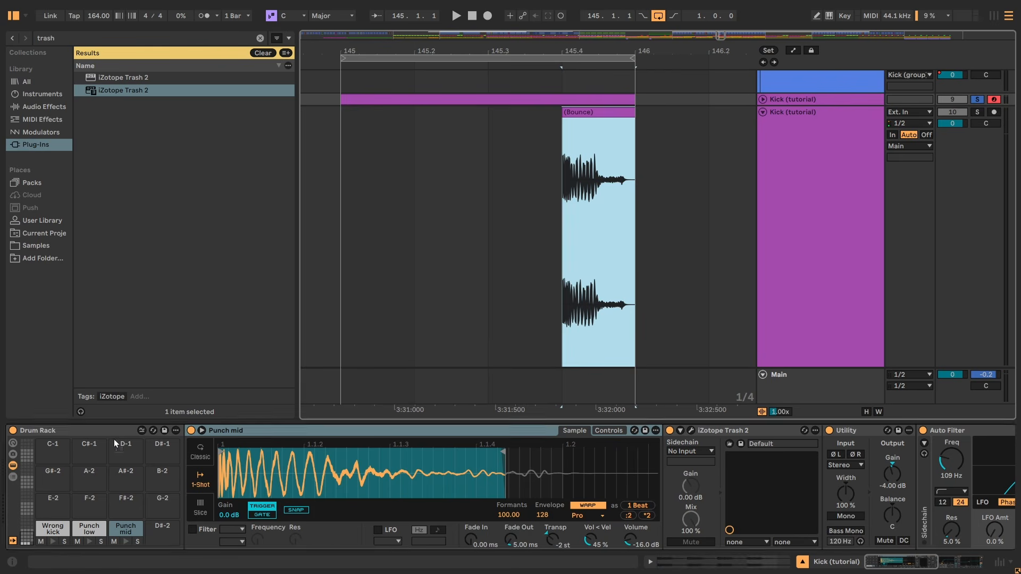
pyautogui.click(91, 498)
pyautogui.moveTo(92, 498); pyautogui.dragTo(93, 502)
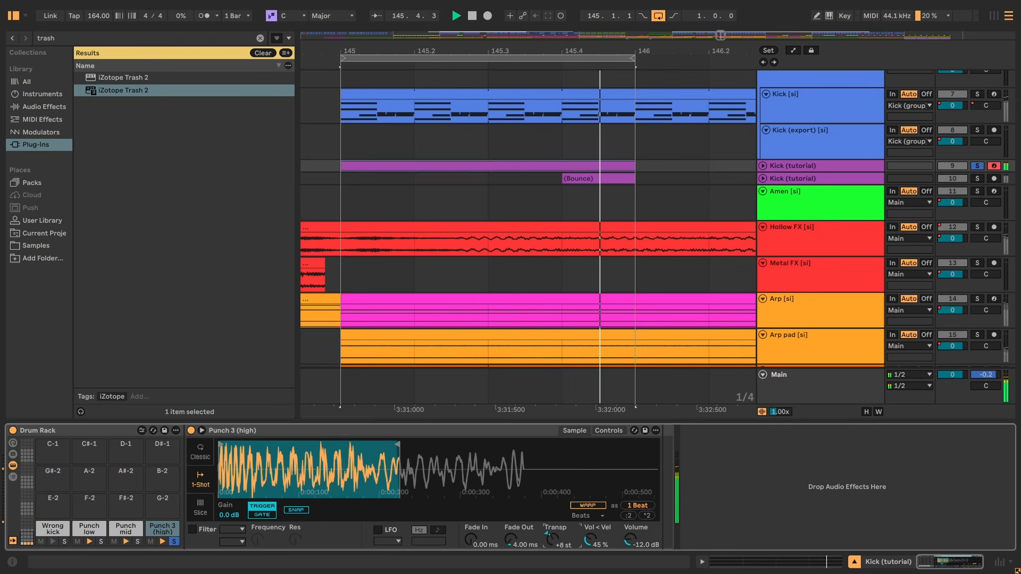
# Set the Punch 3 (high) transposition to +9 st and volume to -10.3 dB, and enable Warp in Beats mode, comparing it with Warp off
pyautogui.moveTo(554, 539); pyautogui.dragTo(554, 536)
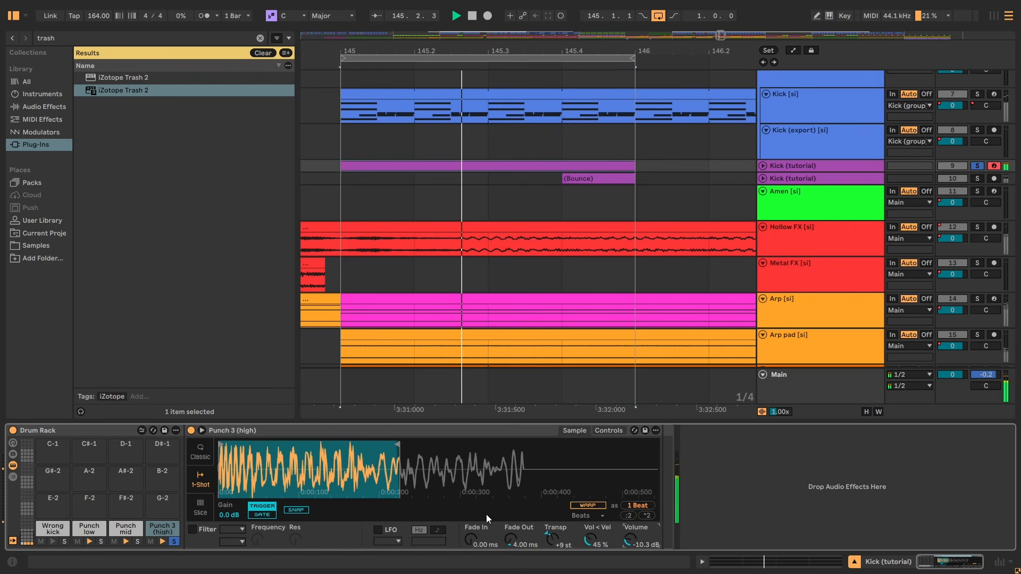
pyautogui.click(584, 505)
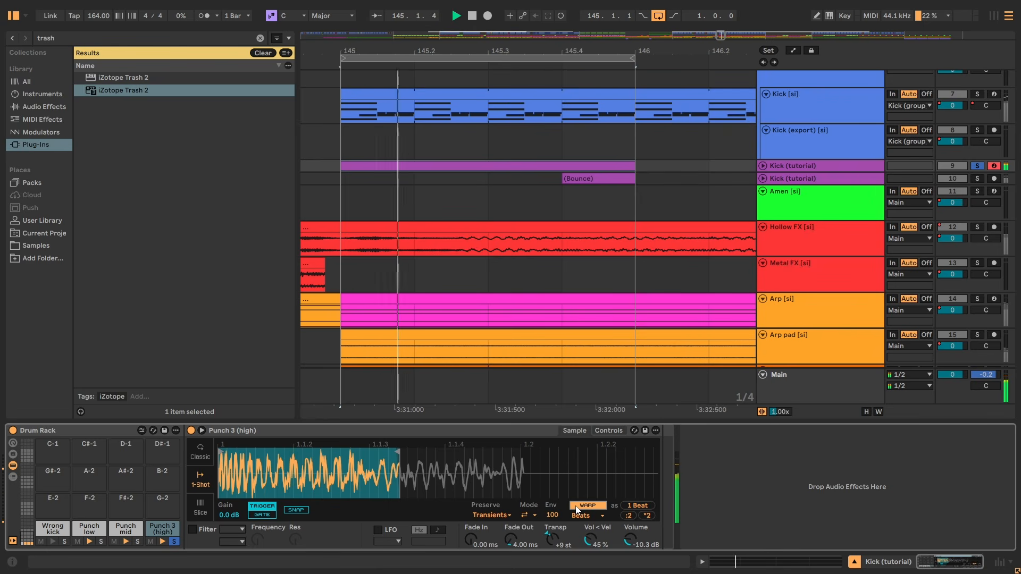
pyautogui.click(576, 506)
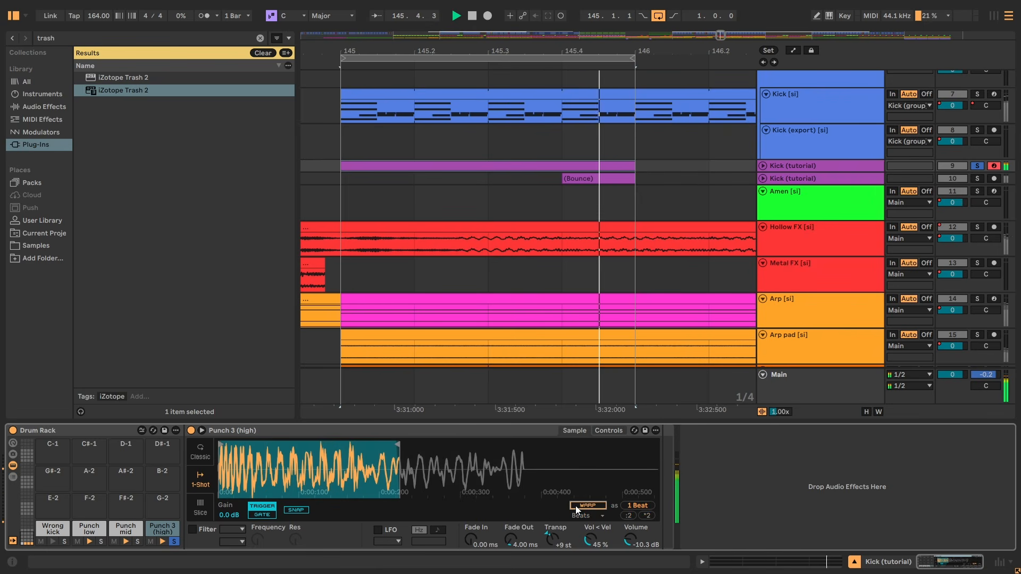
pyautogui.click(575, 505)
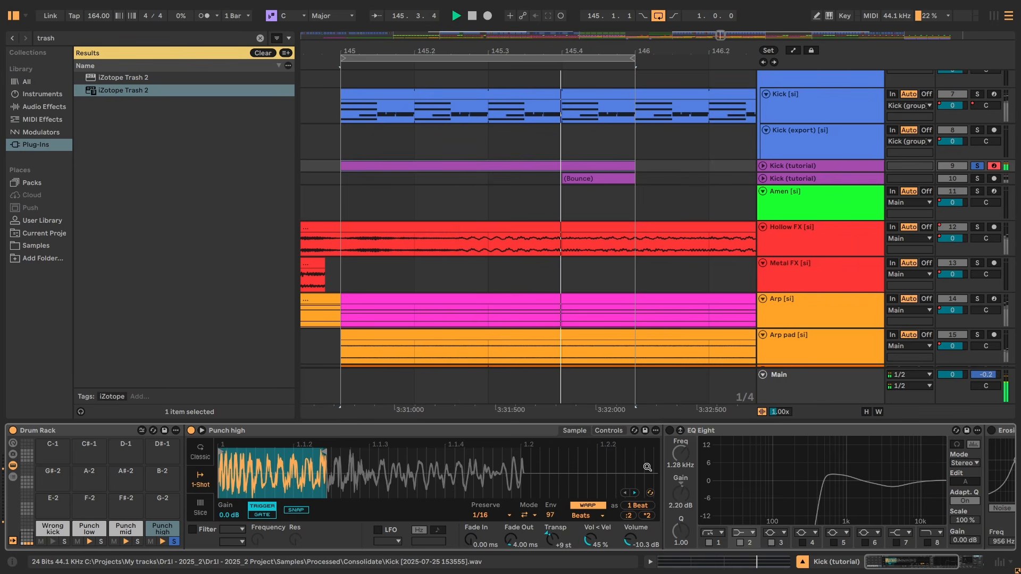
# Expand the EQ Eight display of the Punch high chain and examine the effects after it, Erosion and Utility
pyautogui.click(680, 430)
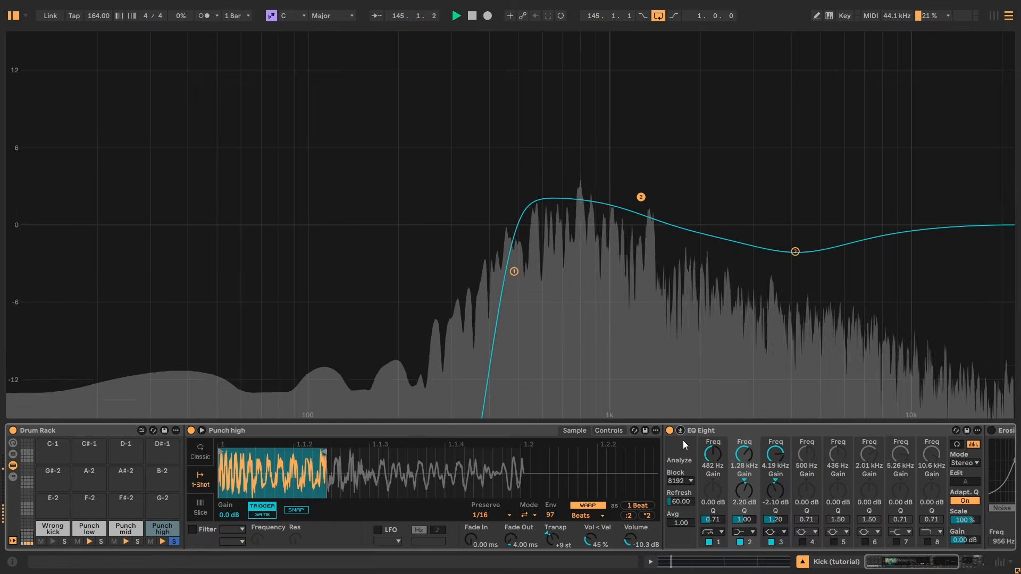
pyautogui.click(942, 566)
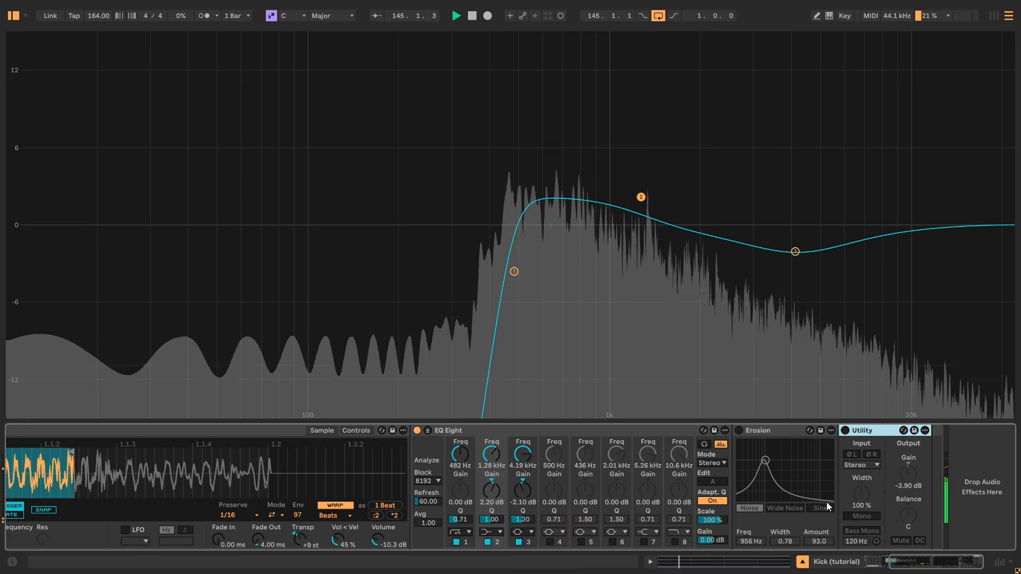
# Enable Erosion and Utility at the end of the Punch high chain
pyautogui.click(739, 430)
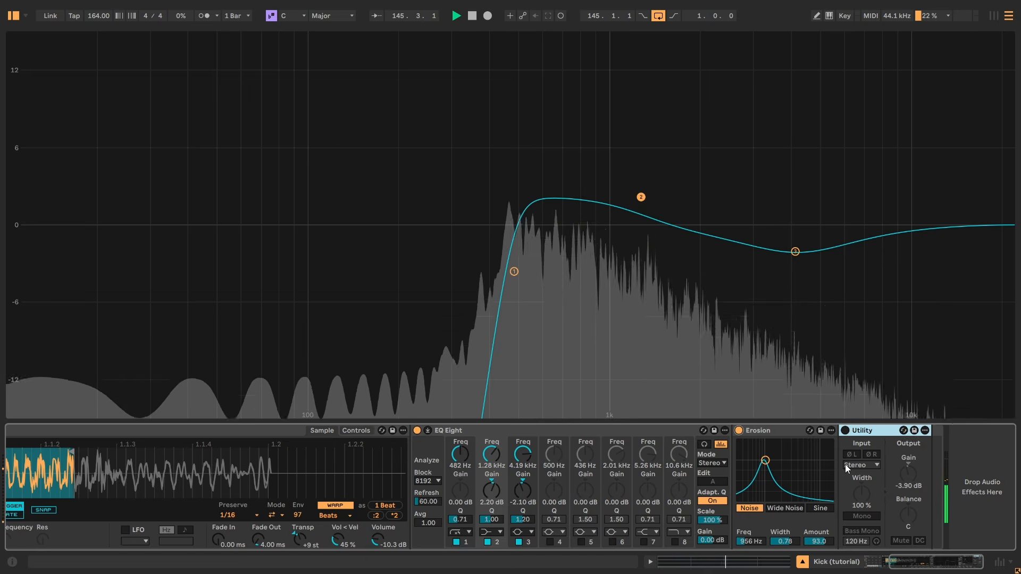
pyautogui.click(845, 430)
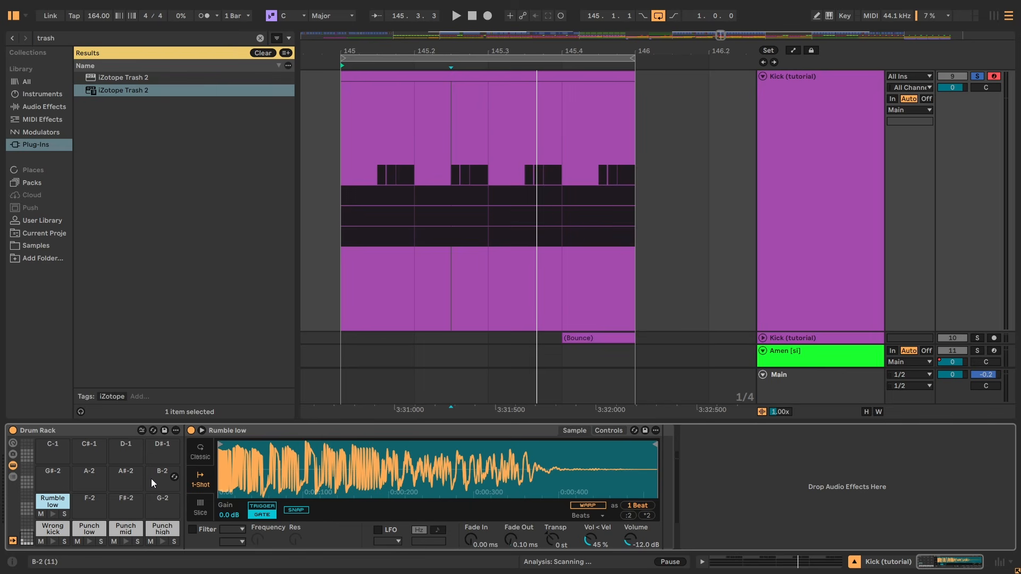
# Open the Kick (tutorial) clip's notes and play back the pattern with the Rumble low hits
pyautogui.click(399, 72)
pyautogui.doubleClick(400, 72)
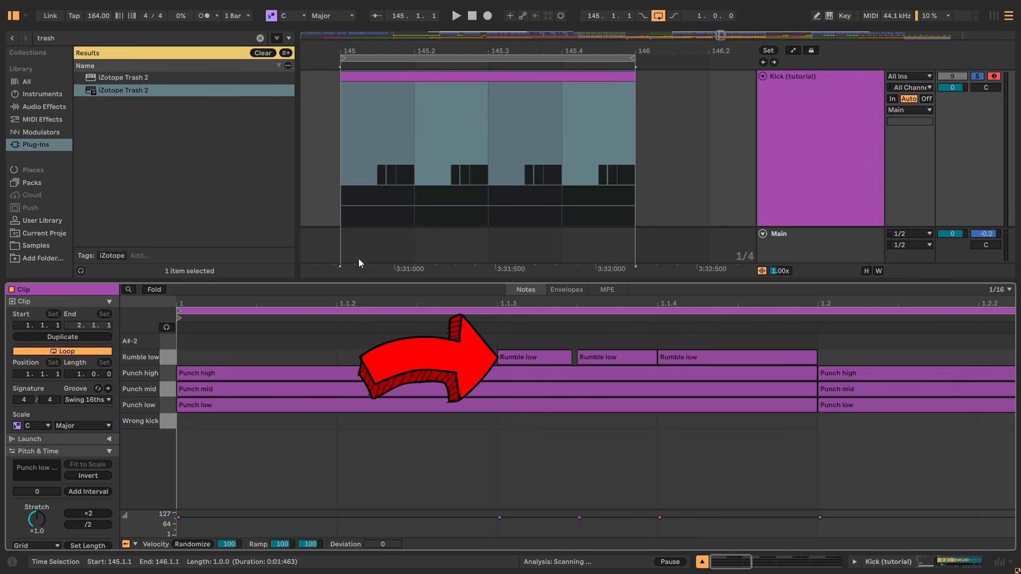
pyautogui.press('space')
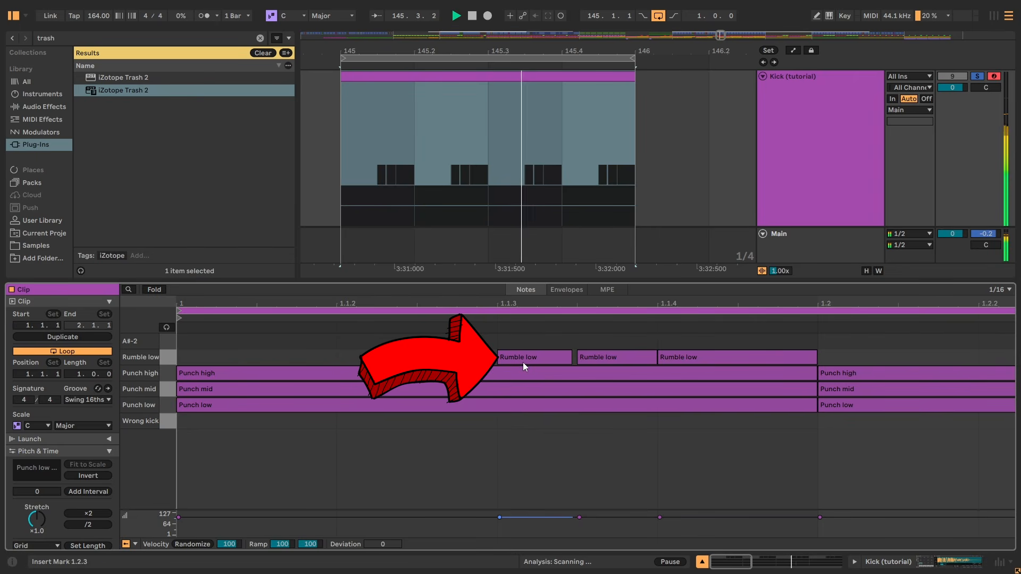
# Reverse the Rumble low sample, move its start to about 280 ms and set its transposition to +2 st
pyautogui.hotkey('shift', 'Tab')
pyautogui.rightClick(459, 472)
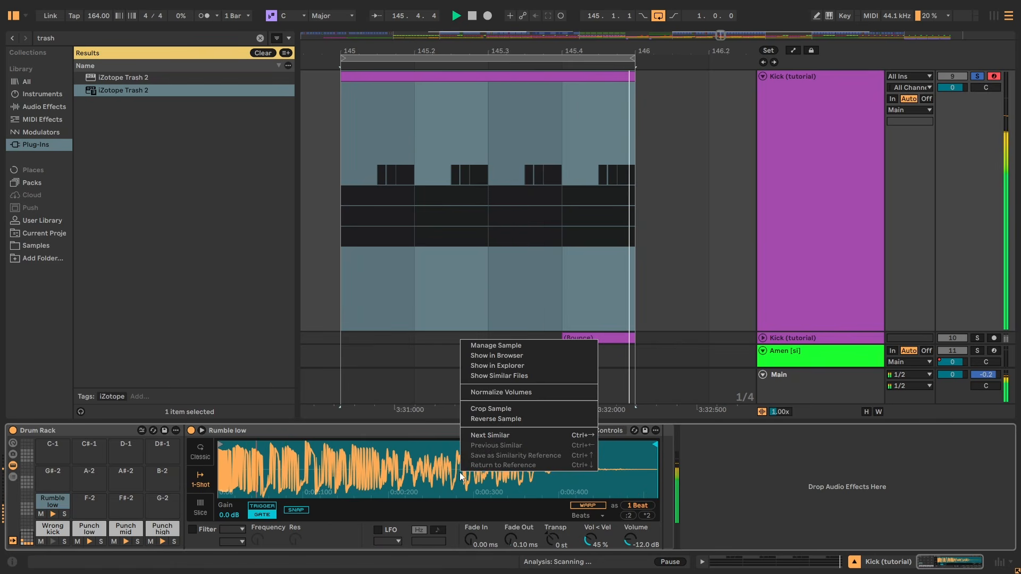
pyautogui.click(496, 419)
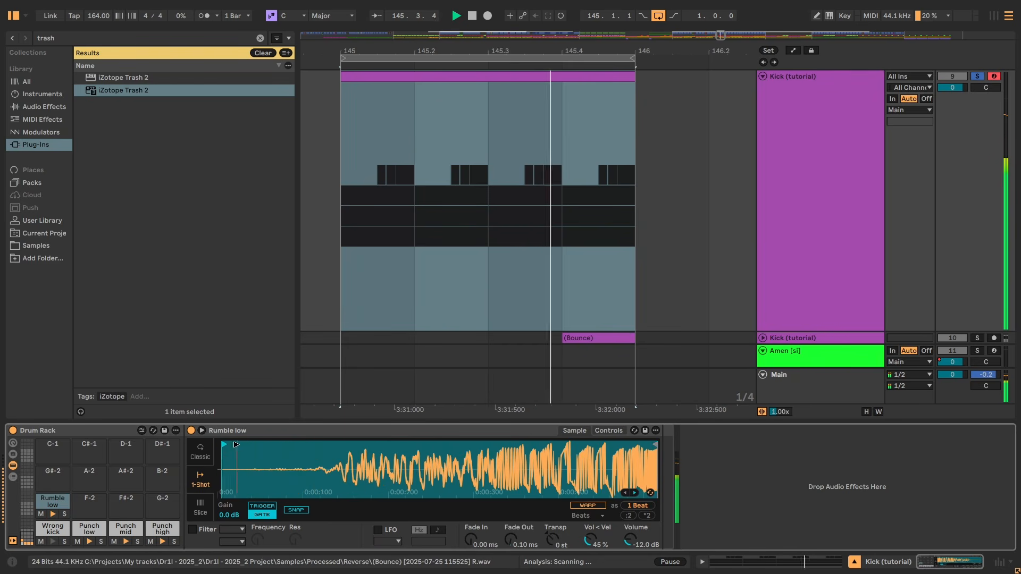
pyautogui.moveTo(220, 445); pyautogui.dragTo(499, 437)
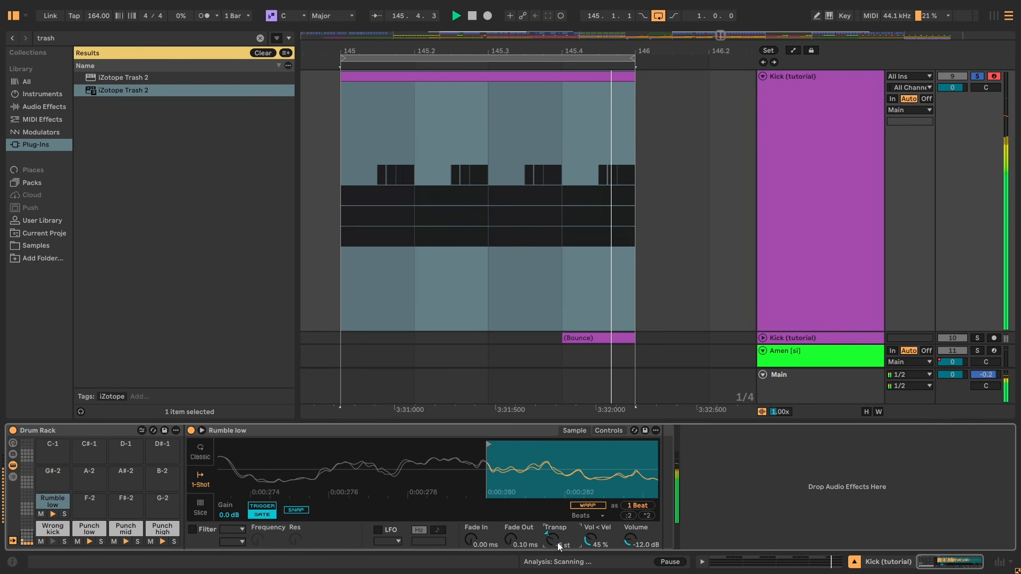
pyautogui.scroll(-1, 557, 542)
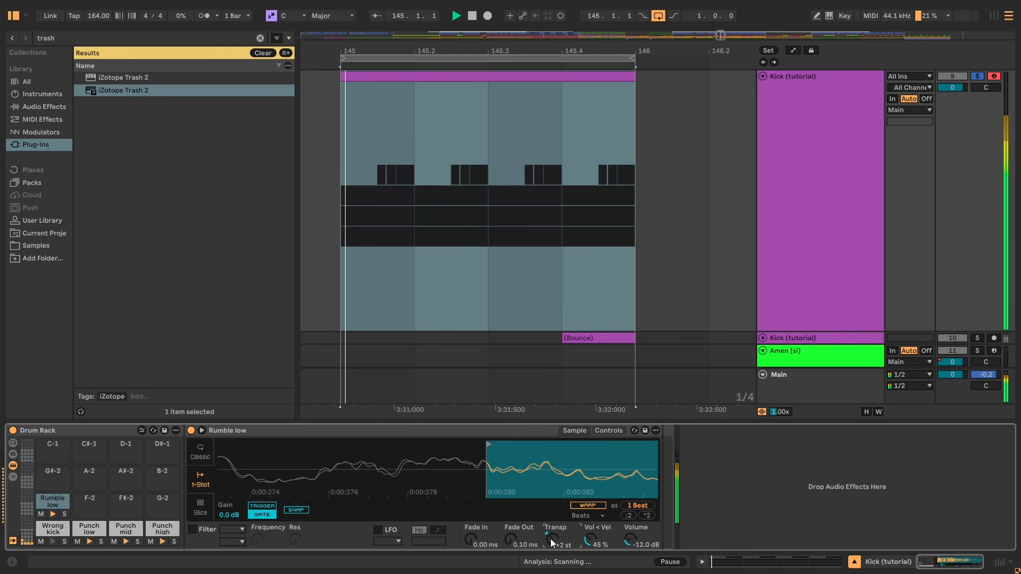
# Enable EQ Eight, Utility and the Shaper sidechain rack on the Rumble low chain, then listen to the result
pyautogui.hscroll(10, 550, 538)
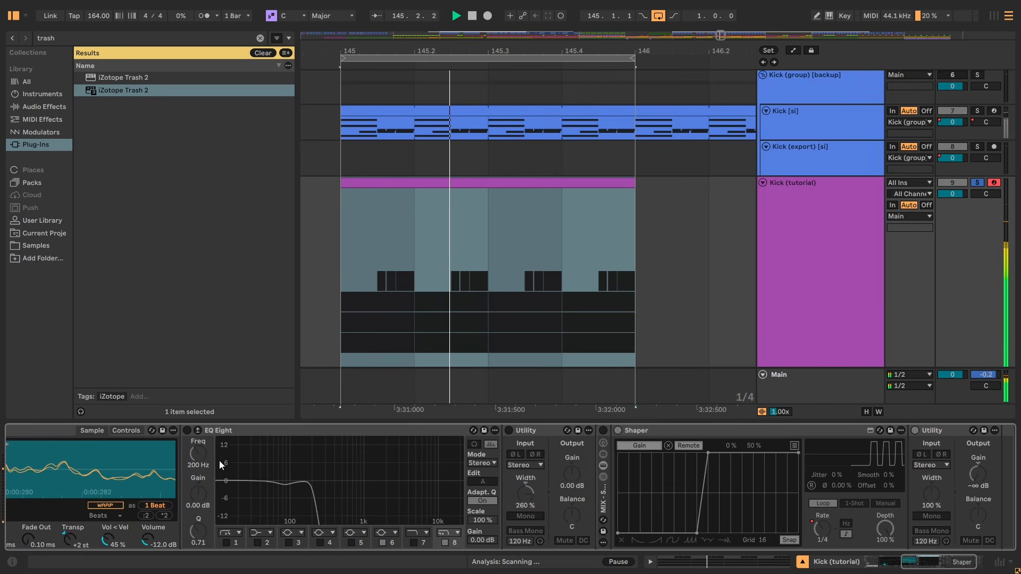
pyautogui.click(186, 430)
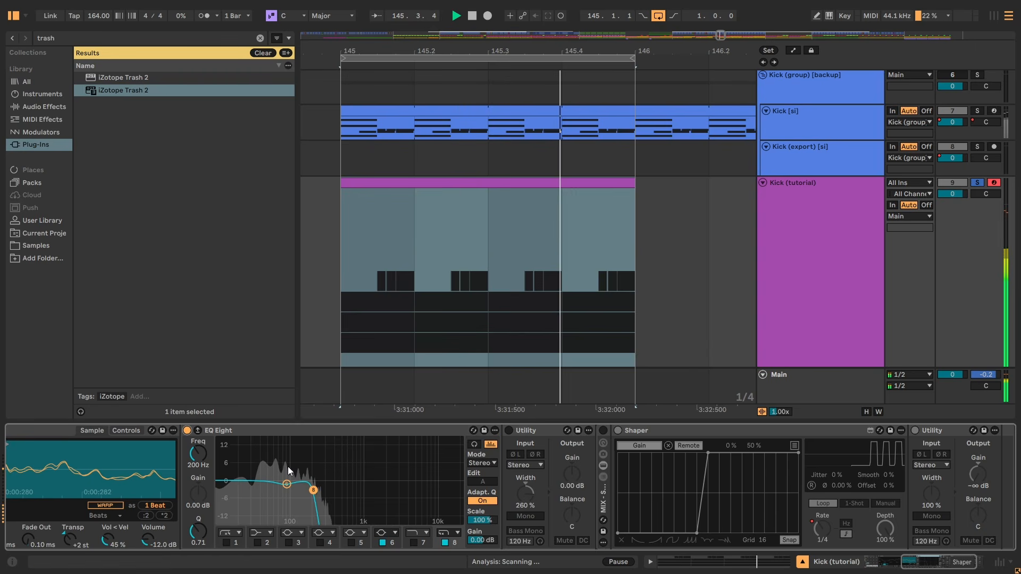
pyautogui.click(535, 480)
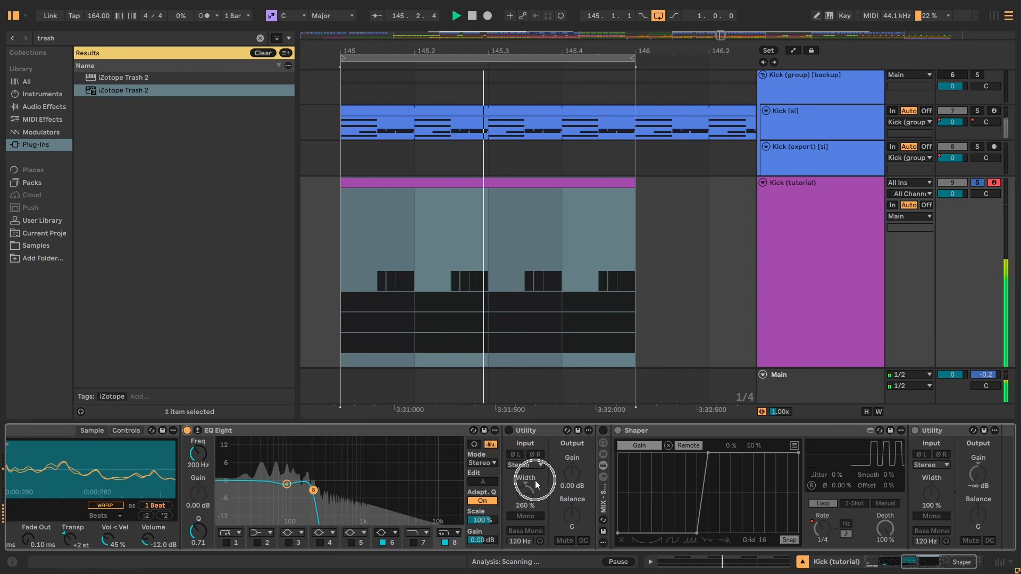
pyautogui.click(507, 430)
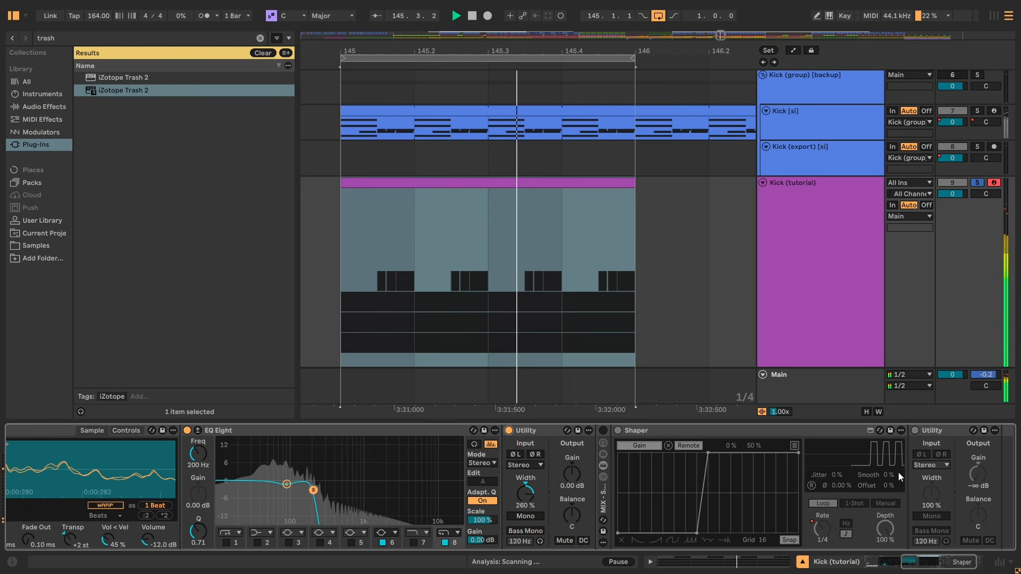
pyautogui.click(603, 431)
pyautogui.hscroll(-5, 521, 491)
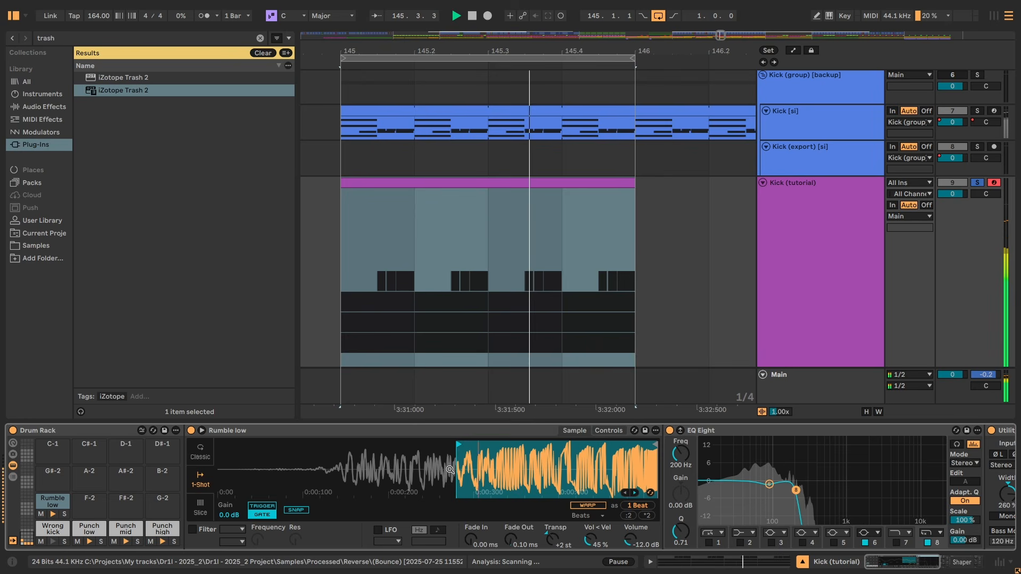
pyautogui.press('ctrl')
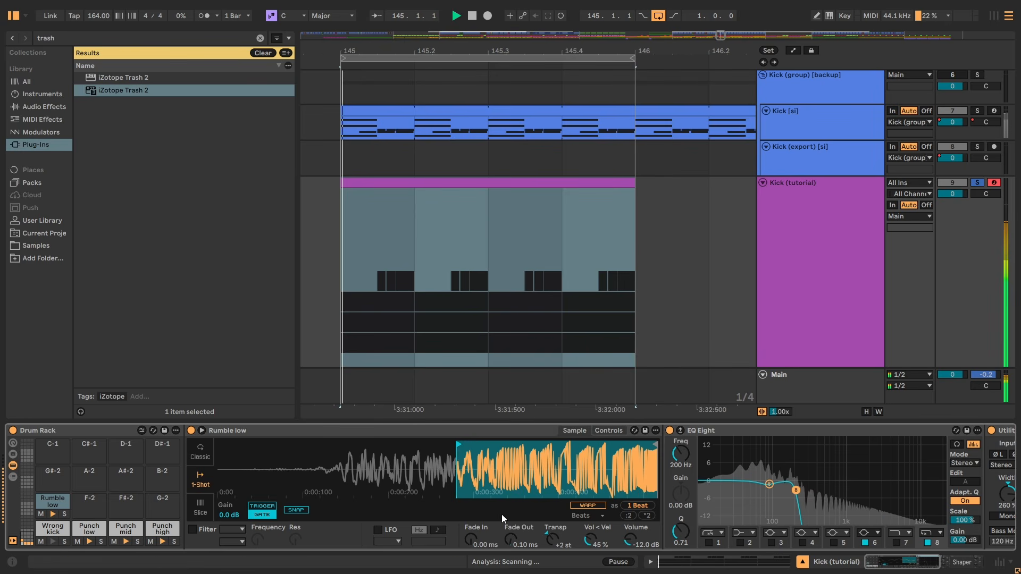
pyautogui.press('ctrl')
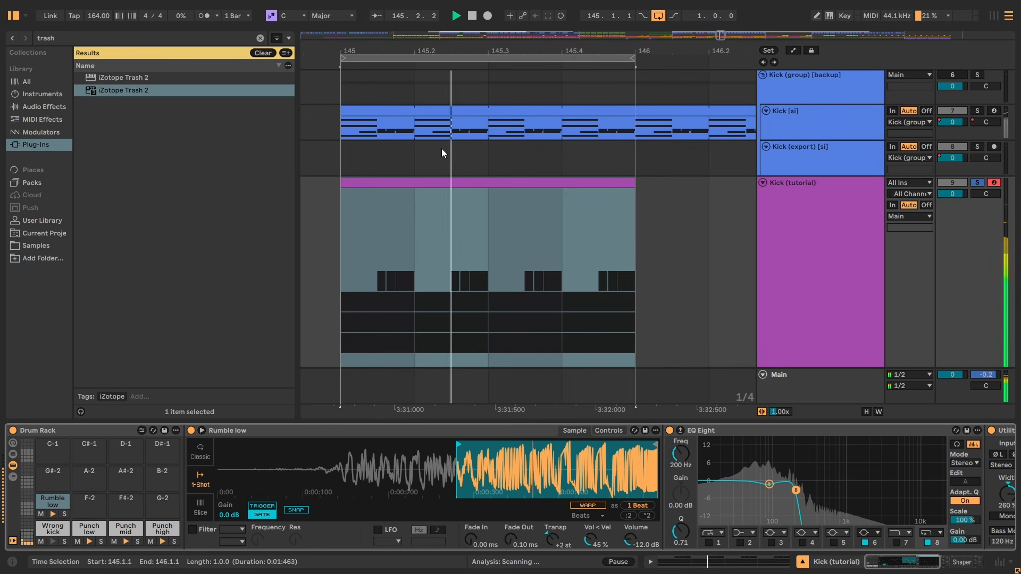
# Select the whole Kick (tutorial) clip and bounce its track for resampling
pyautogui.doubleClick(454, 182)
pyautogui.press('ctrl')
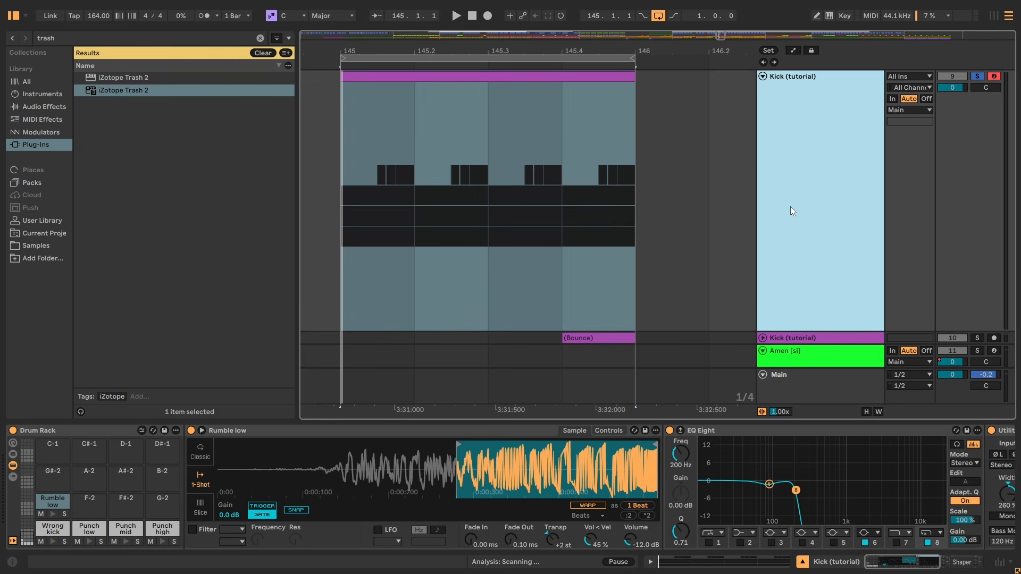
pyautogui.rightClick(797, 228)
pyautogui.click(835, 320)
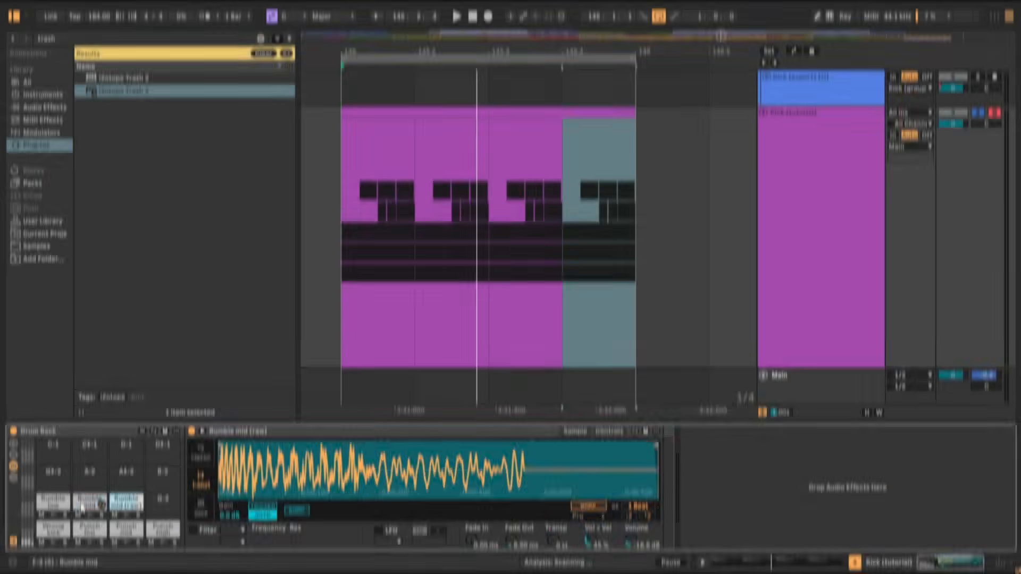
# Play the Rumble mid layer and enable its Auto Filter, EQ Eight, Utility and Shaper sidechain rack
pyautogui.click(88, 502)
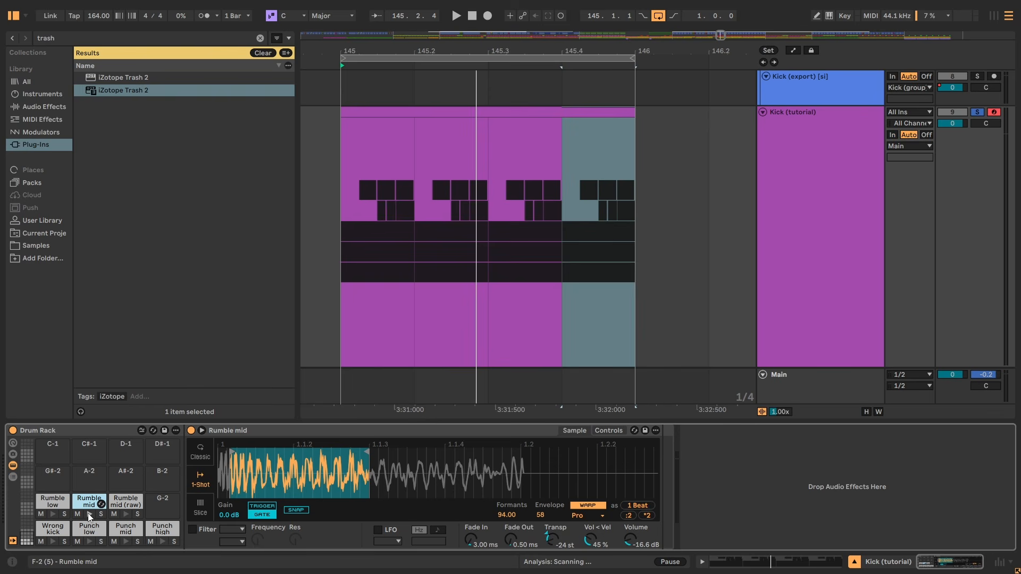
pyautogui.doubleClick(419, 108)
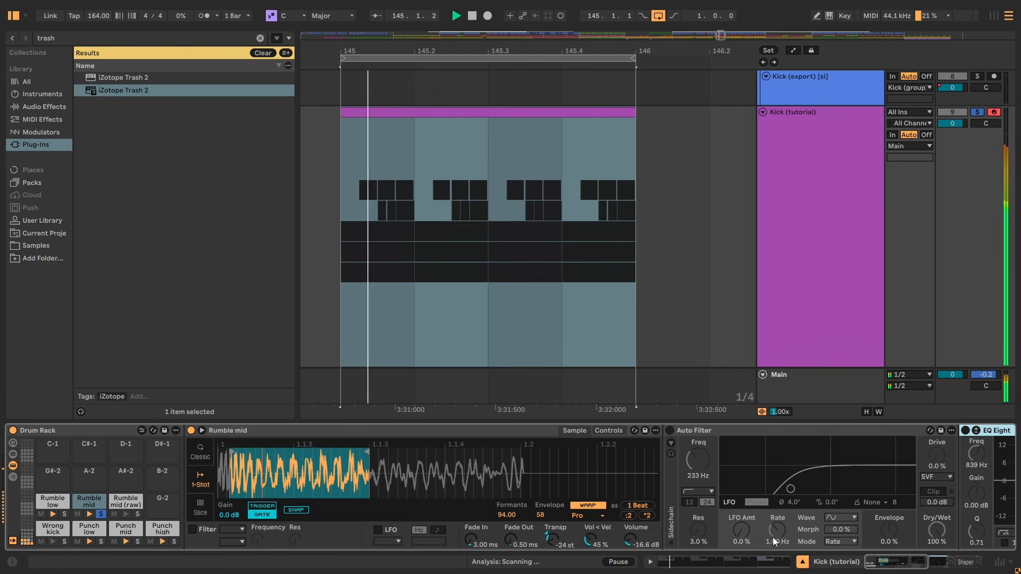
pyautogui.moveTo(900, 563); pyautogui.dragTo(927, 564)
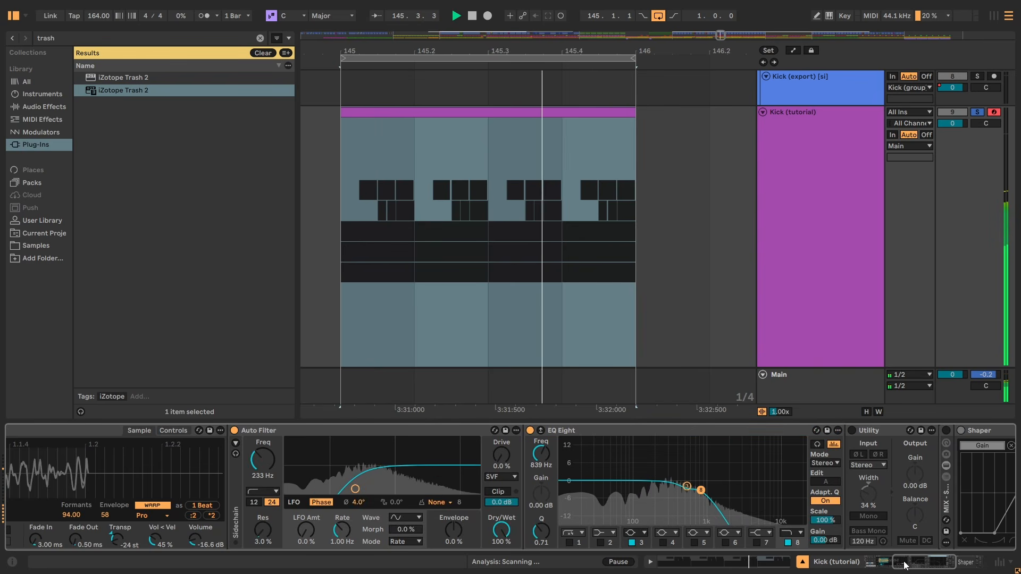
pyautogui.moveTo(905, 564); pyautogui.dragTo(935, 562)
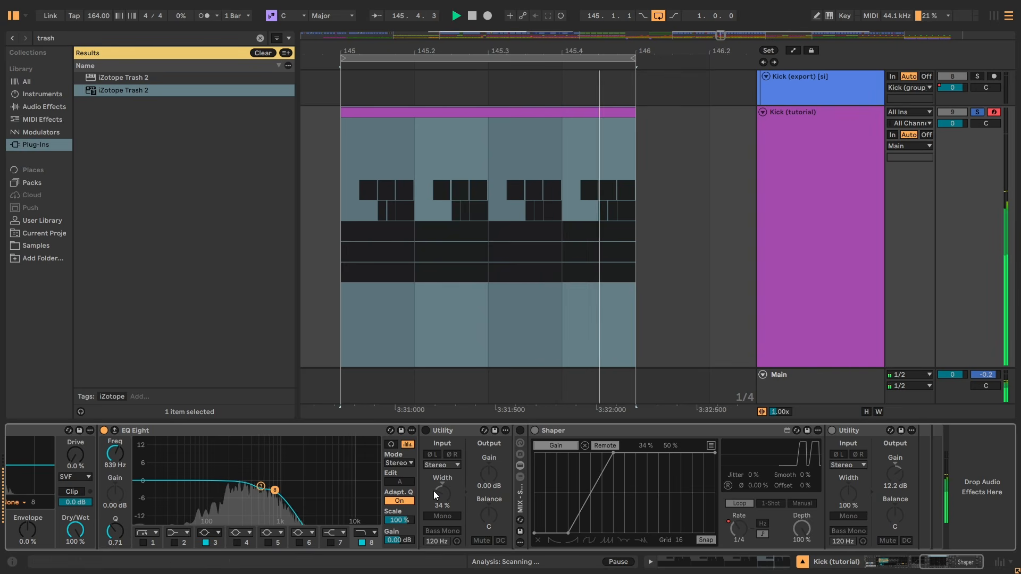
pyautogui.click(425, 431)
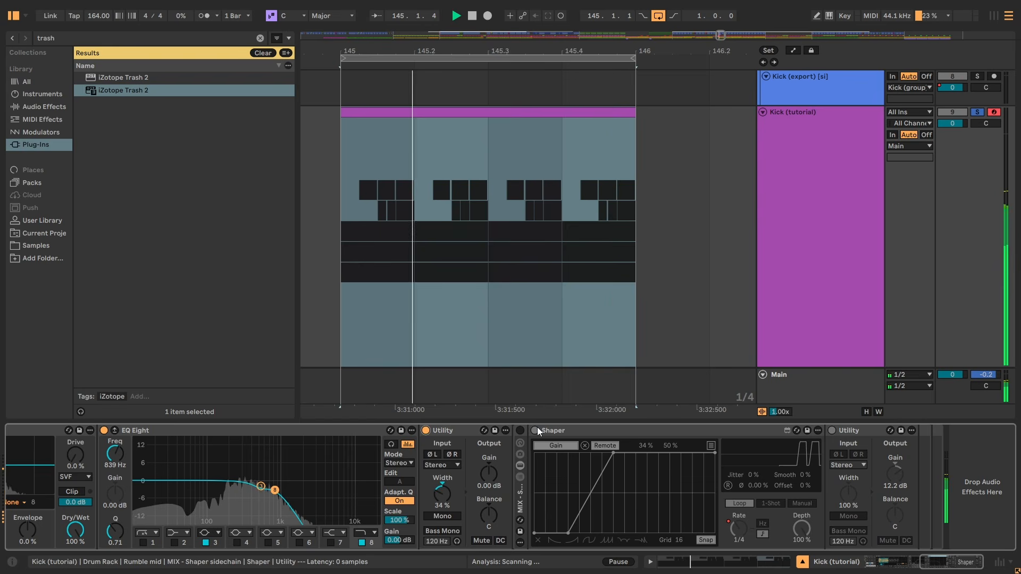
pyautogui.click(519, 430)
# Open iZotope Trash 2 on the Kick (tutorial) track, switch on its Filter 1 module, and enable the Multiband Dynamics after it
pyautogui.moveTo(941, 562); pyautogui.dragTo(878, 562)
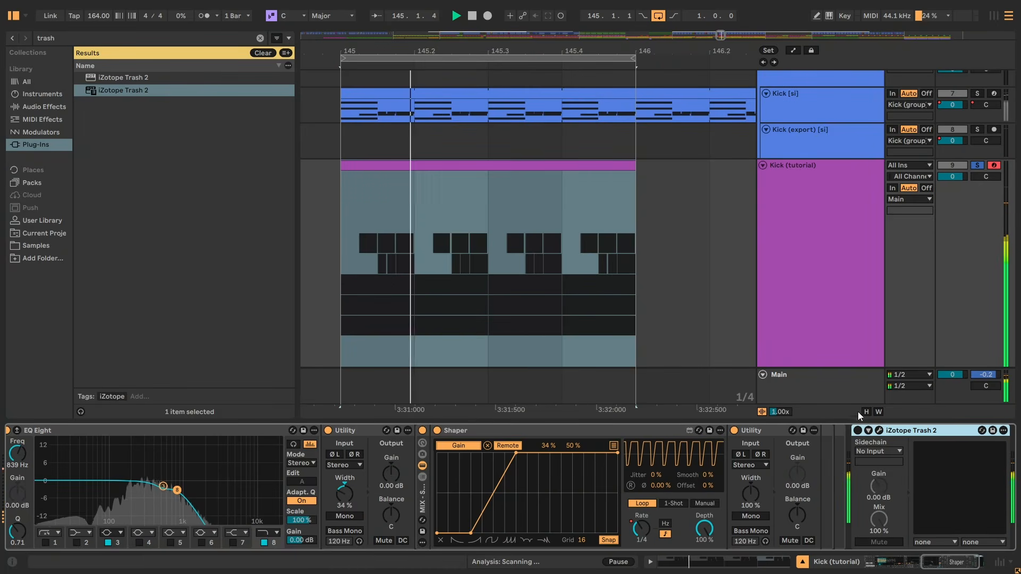
pyautogui.click(879, 431)
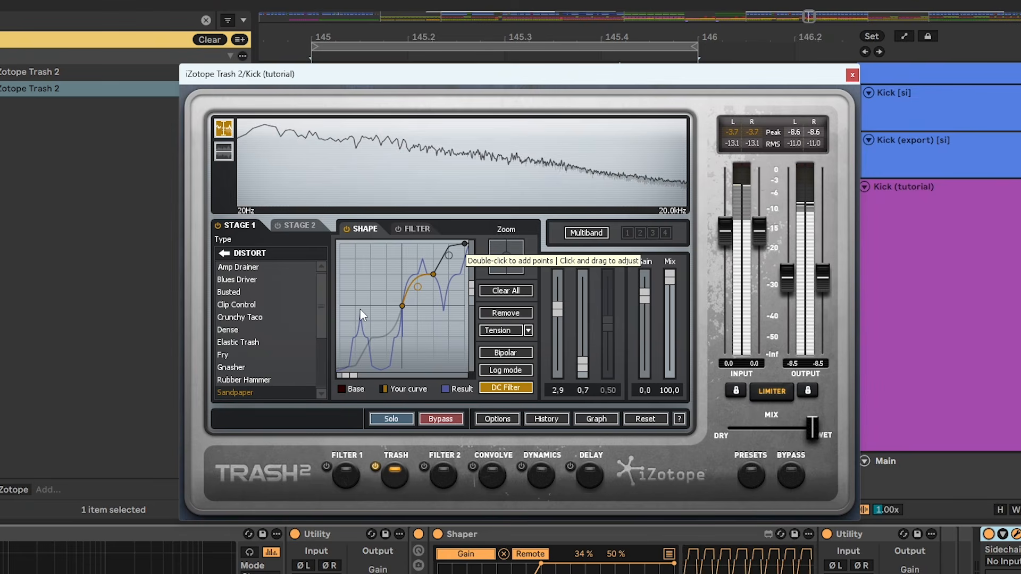
pyautogui.click(356, 481)
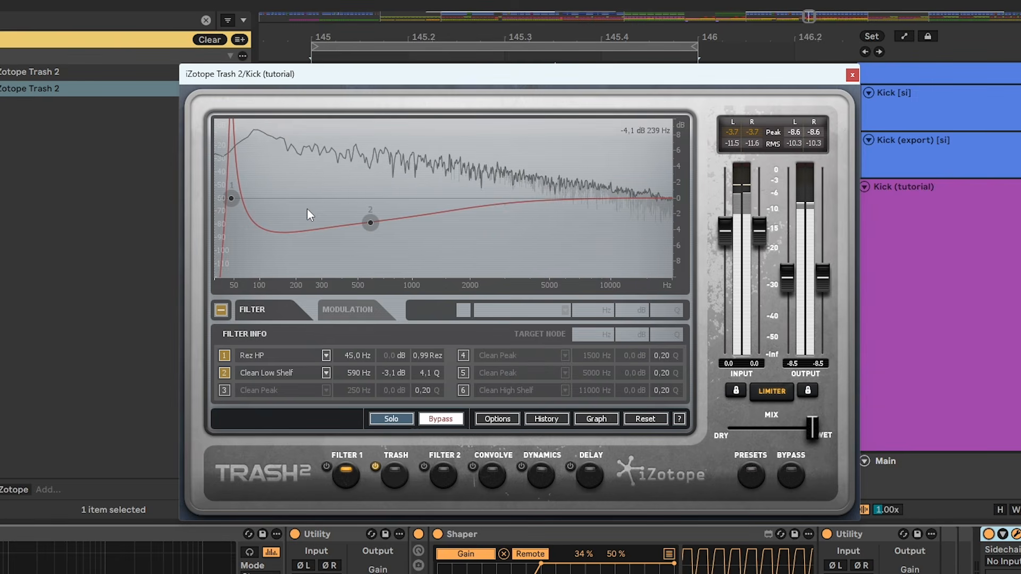
pyautogui.click(327, 466)
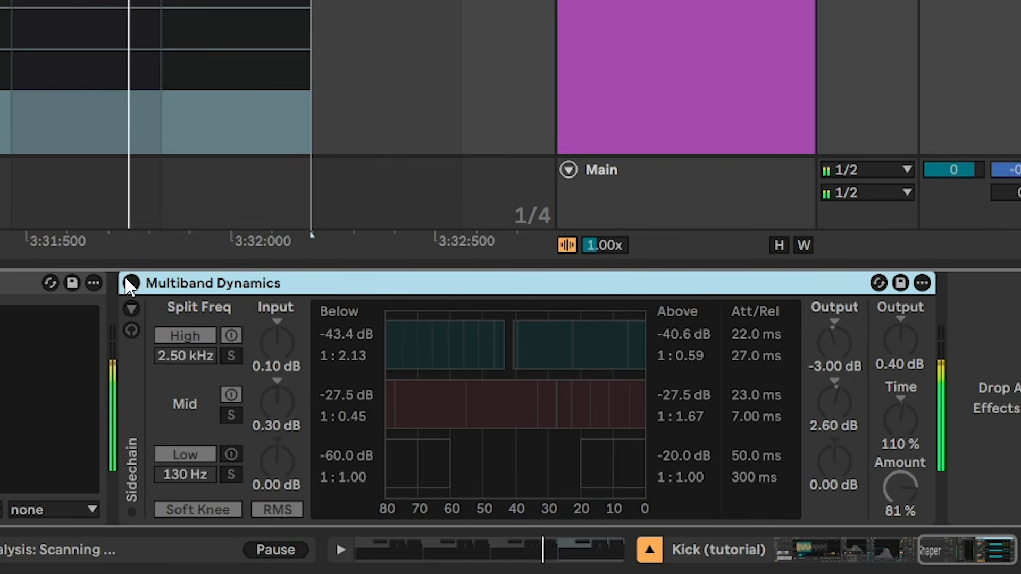
pyautogui.click(131, 283)
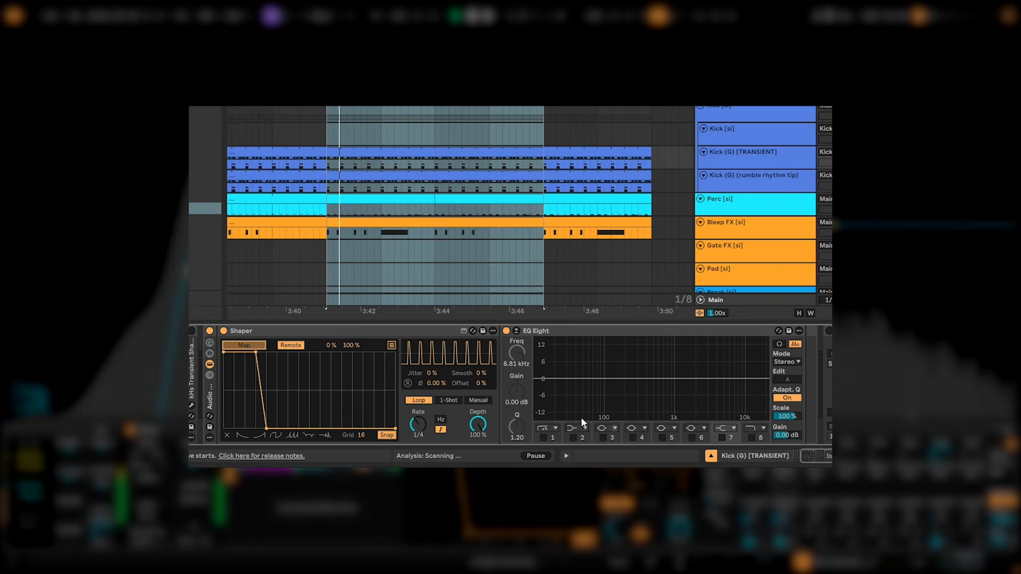
# Enable EQ Eight band 7 for the transient and compare the Transient shaper rack off and on
pyautogui.click(721, 437)
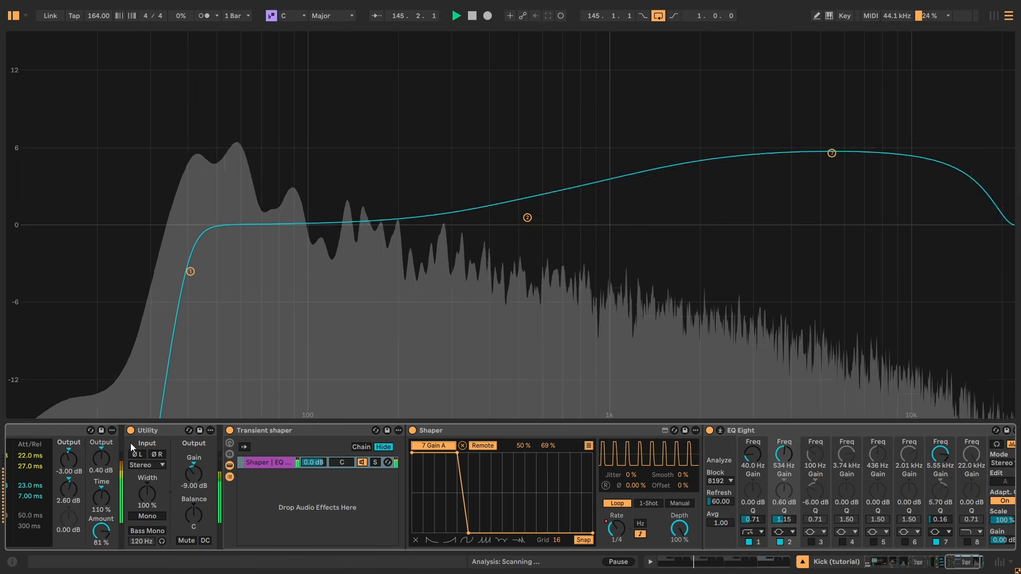
pyautogui.click(229, 430)
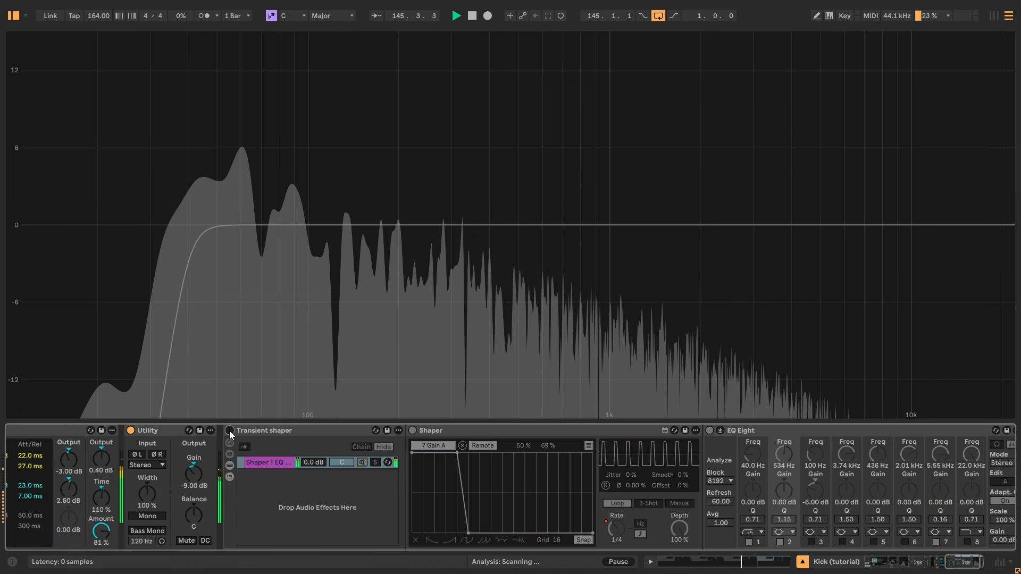
pyautogui.click(230, 431)
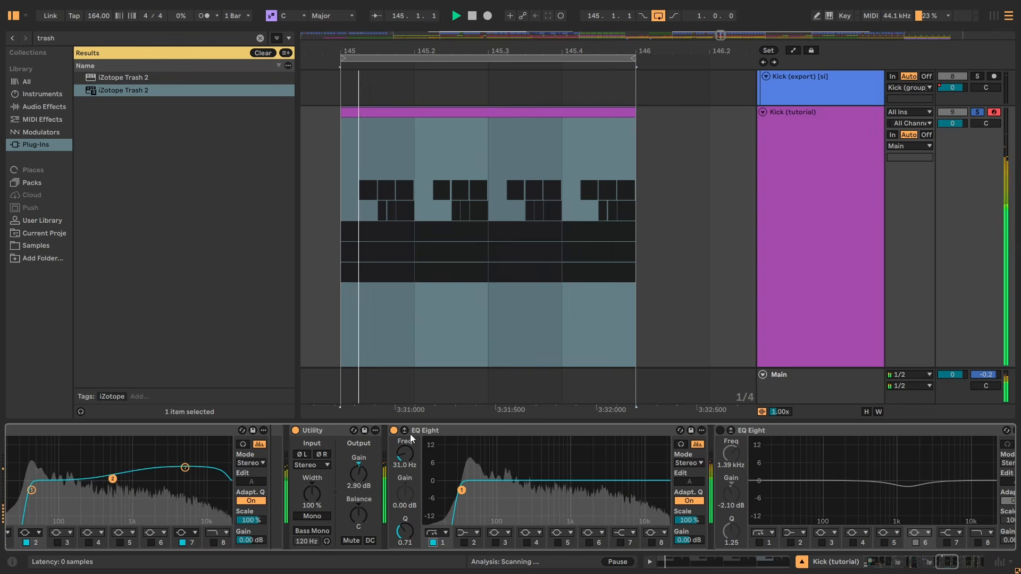
# Expand the EQ Eight after Utility, enable bands 2, 3, 4 and 8, and compare the 31 Hz low cut off and on
pyautogui.click(404, 431)
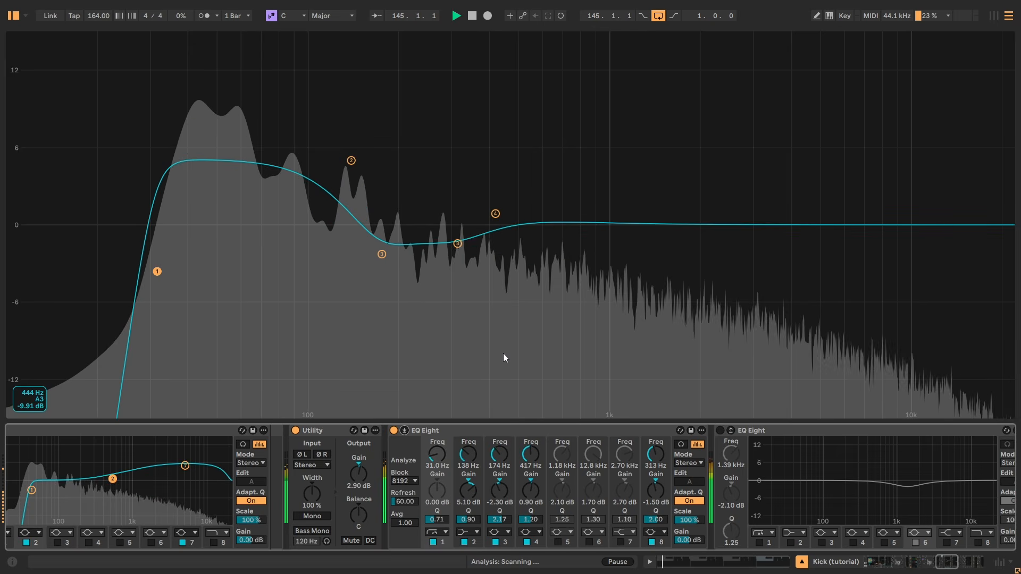
pyautogui.click(172, 256)
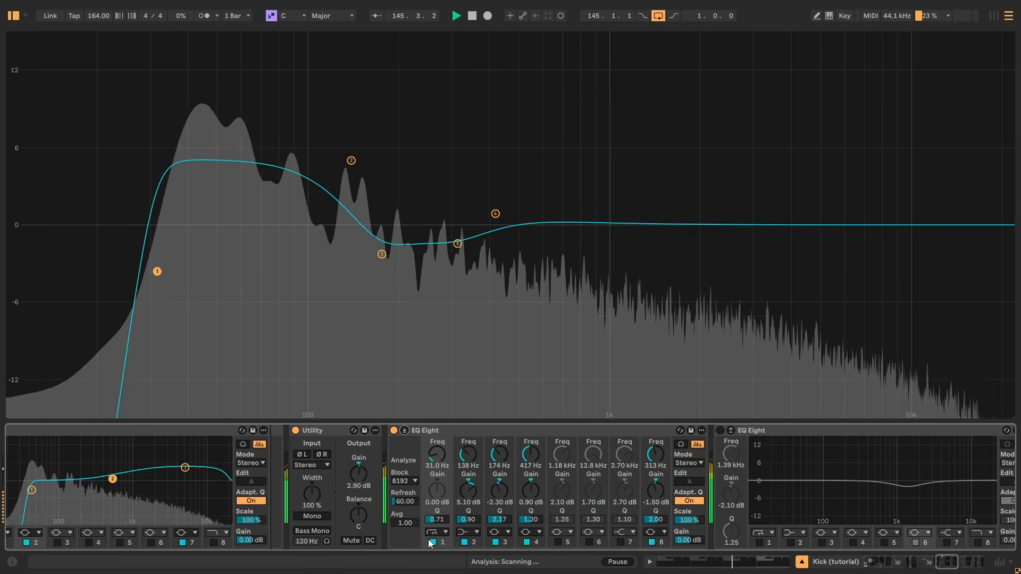
pyautogui.click(432, 542)
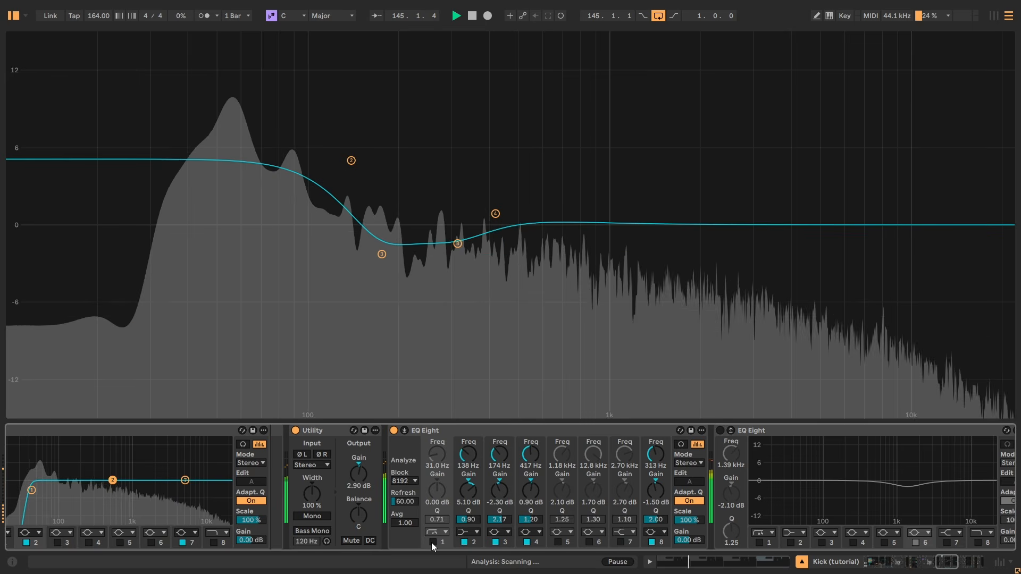
pyautogui.click(432, 543)
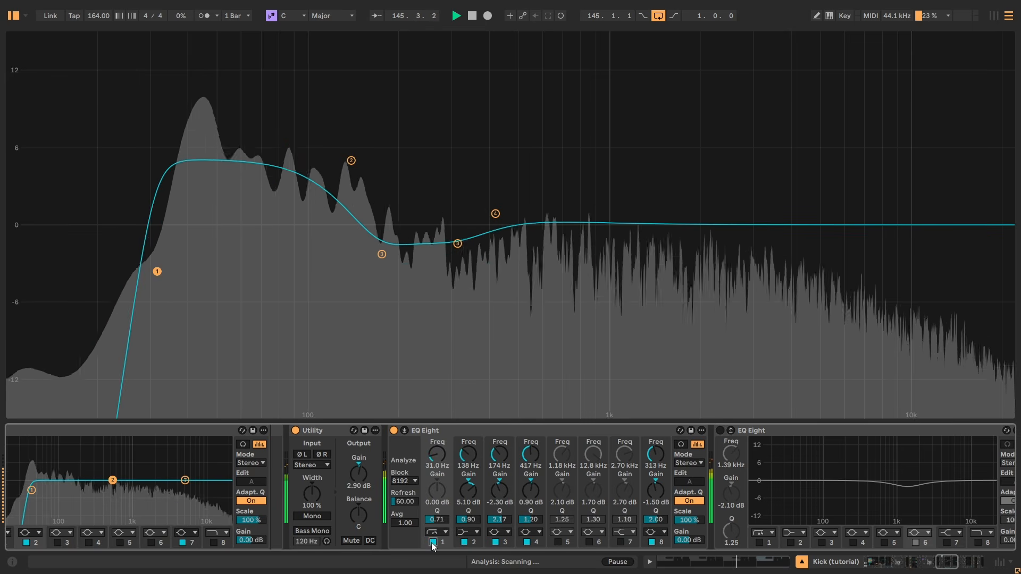
pyautogui.hscroll(5, 604, 487)
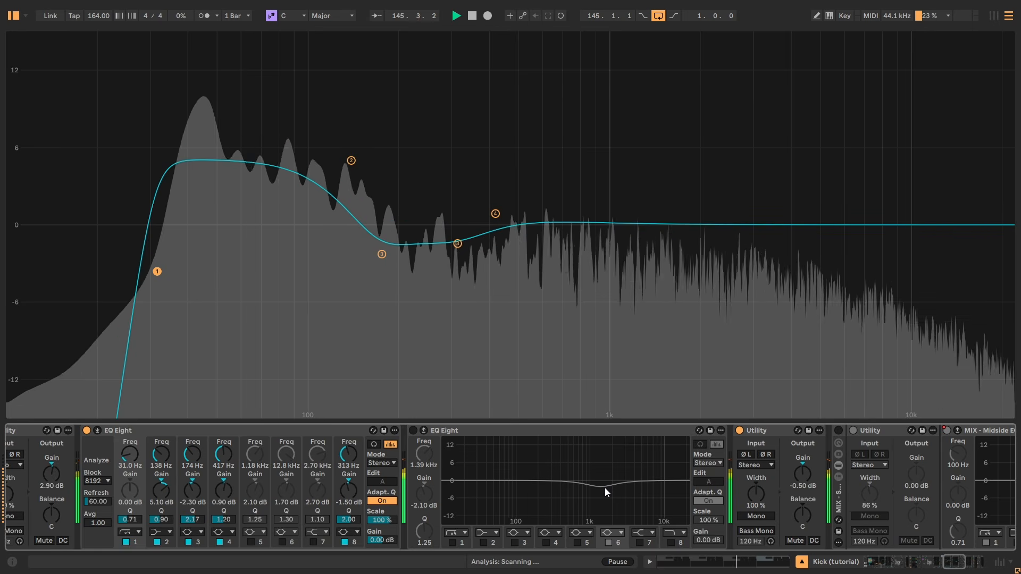
# Enable bands 5, 6 and 7 of the expanded EQ Eight together with the second EQ Eight, comparing them off and on
pyautogui.click(597, 487)
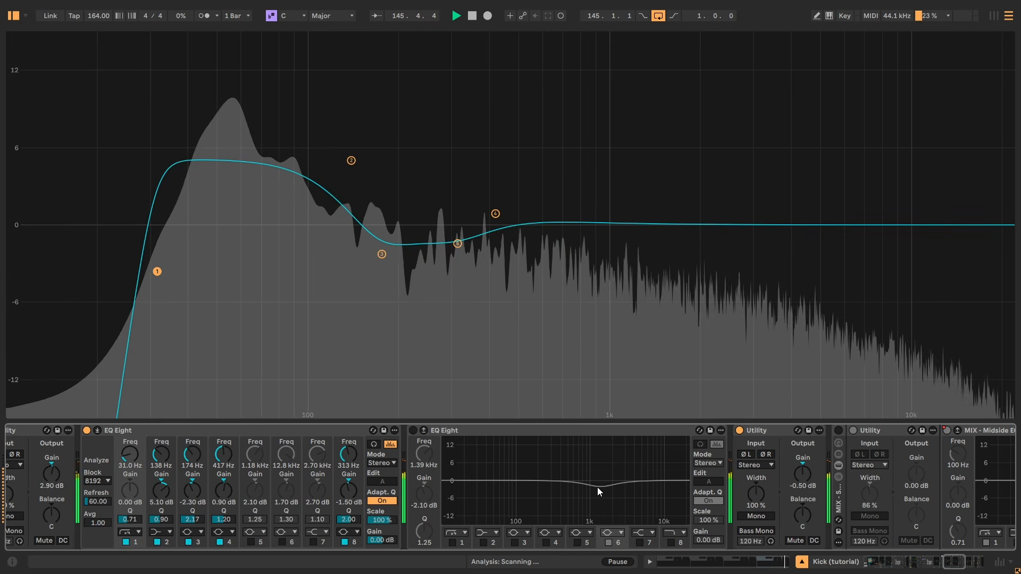
pyautogui.press('0')
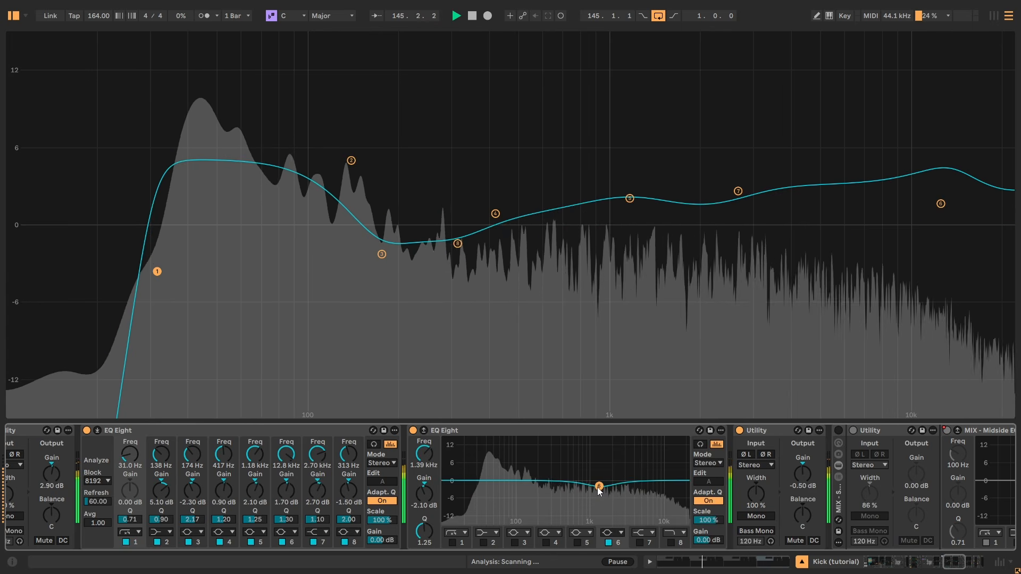
pyautogui.press('0')
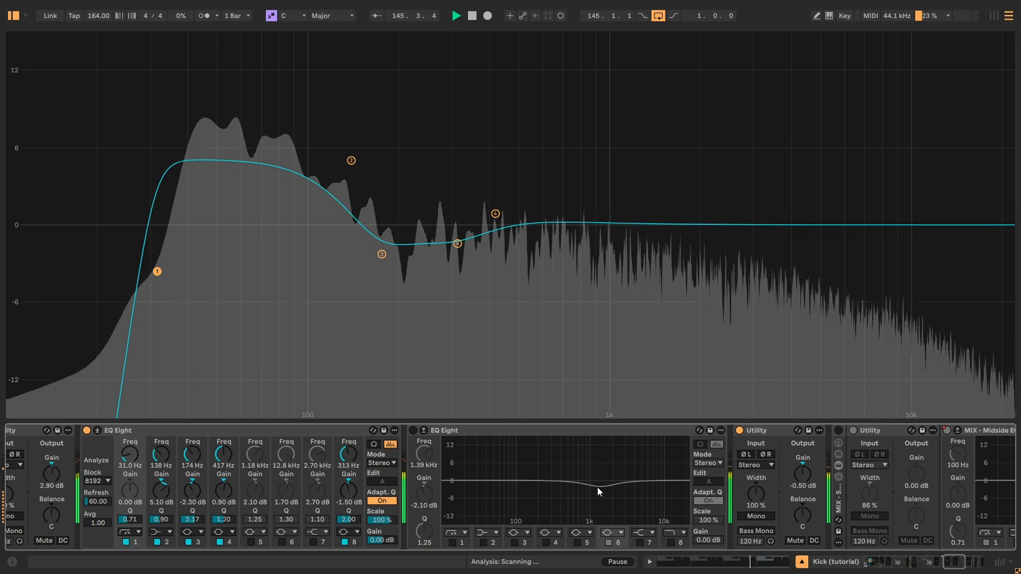
pyautogui.press('0')
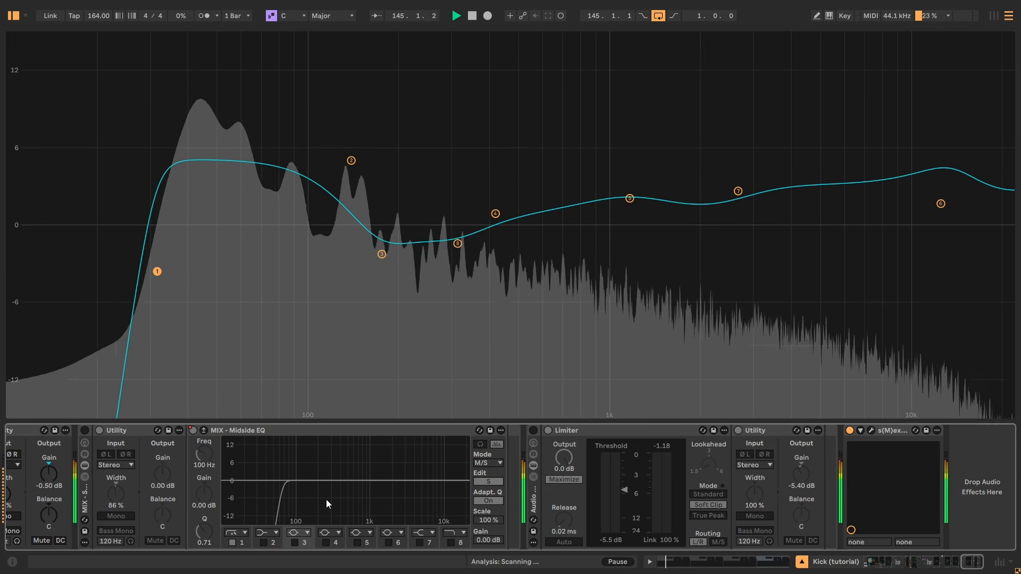
# Compare the MIX rack containing Utility and Midside EQ off and on, and leave it enabled
pyautogui.click(327, 500)
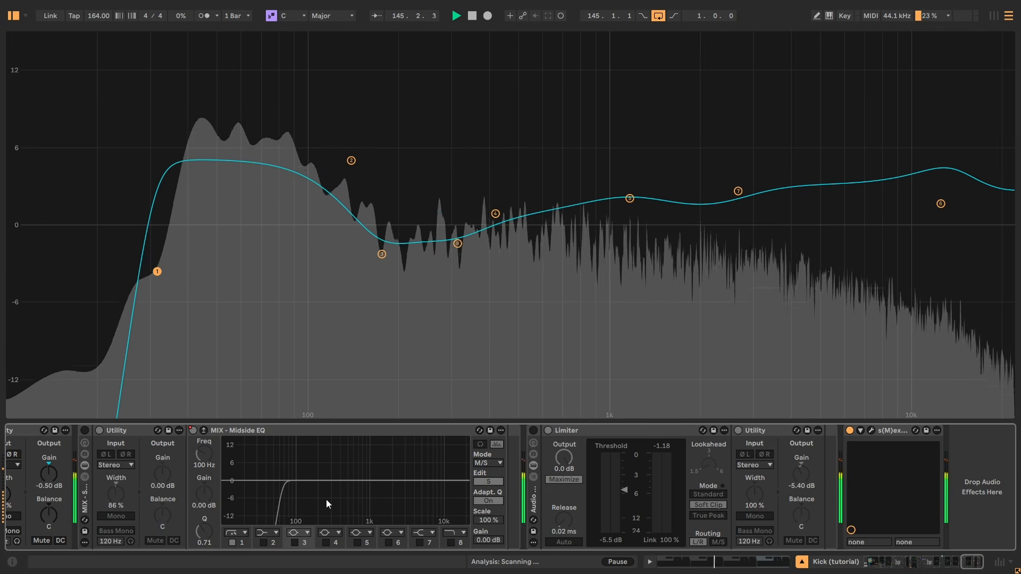
pyautogui.click(85, 431)
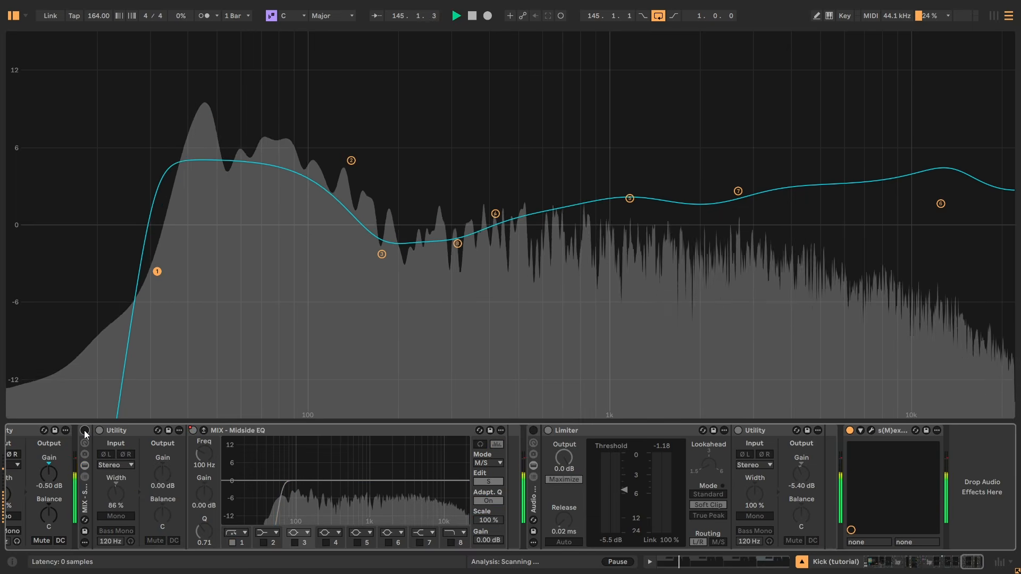
pyautogui.click(85, 431)
pyautogui.click(84, 431)
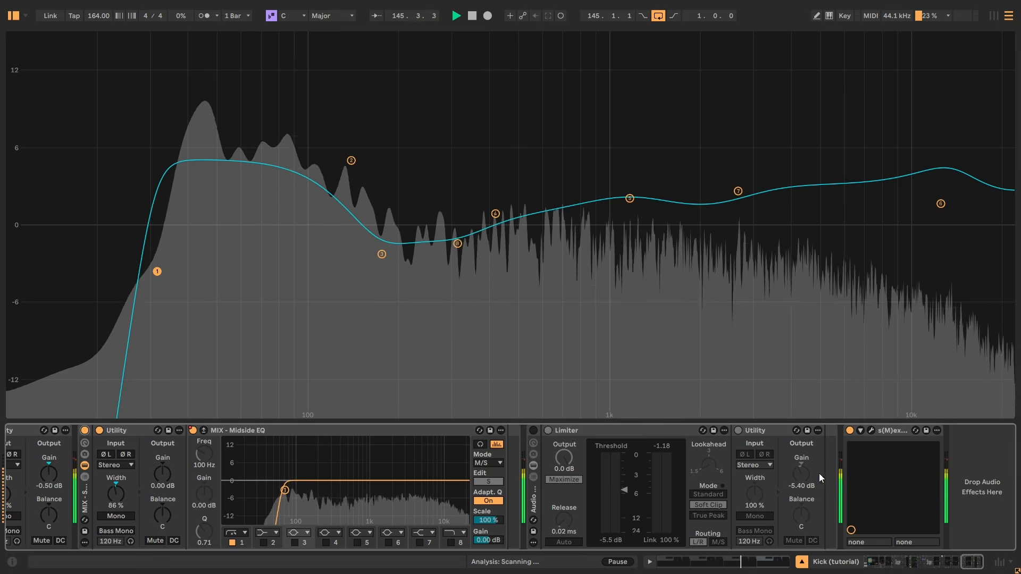
# Open the s(M)exoscope on the Kick (tutorial) track and enable the audio effect rack containing Limiter and Utility
pyautogui.click(871, 430)
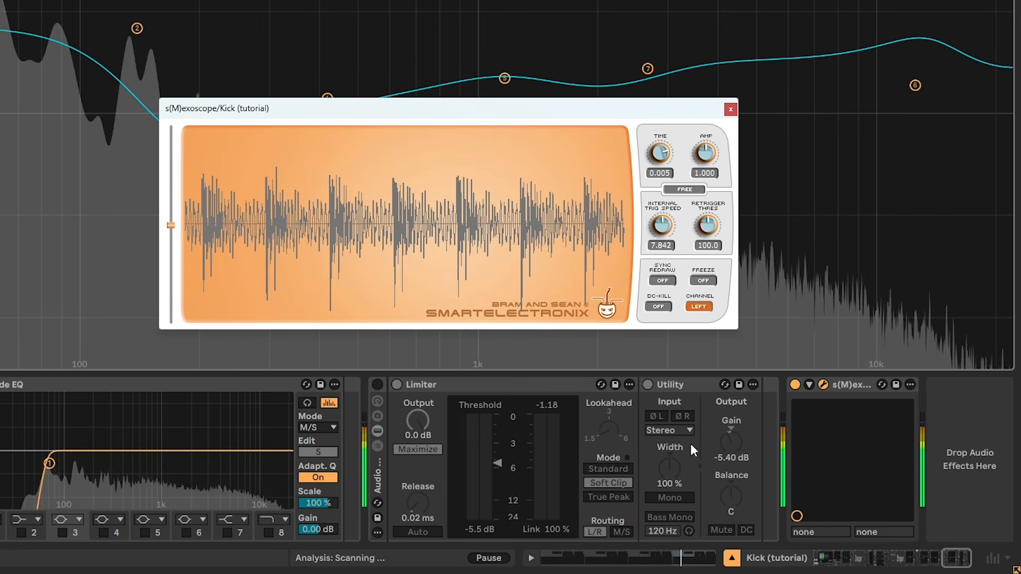
pyautogui.click(379, 385)
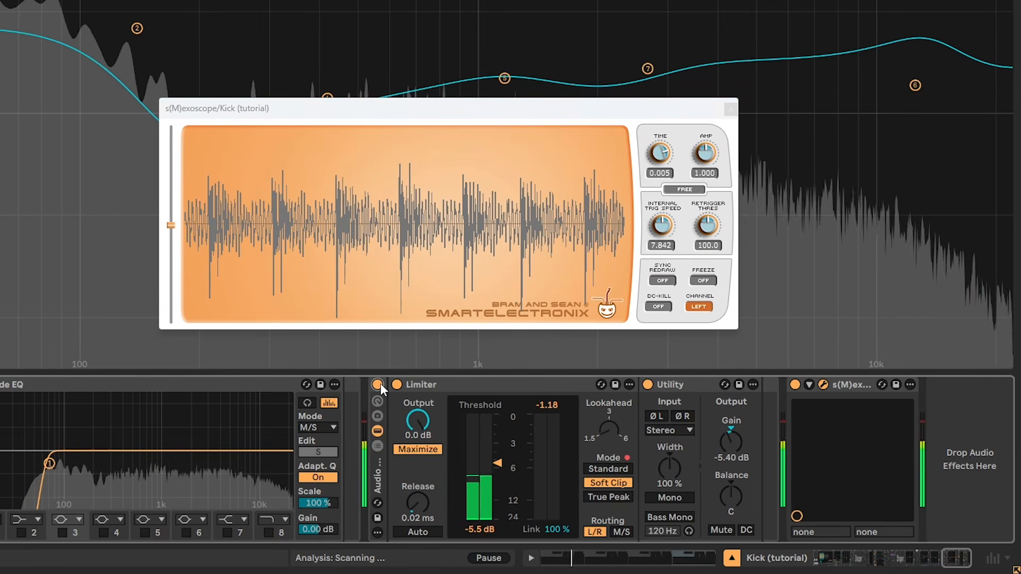